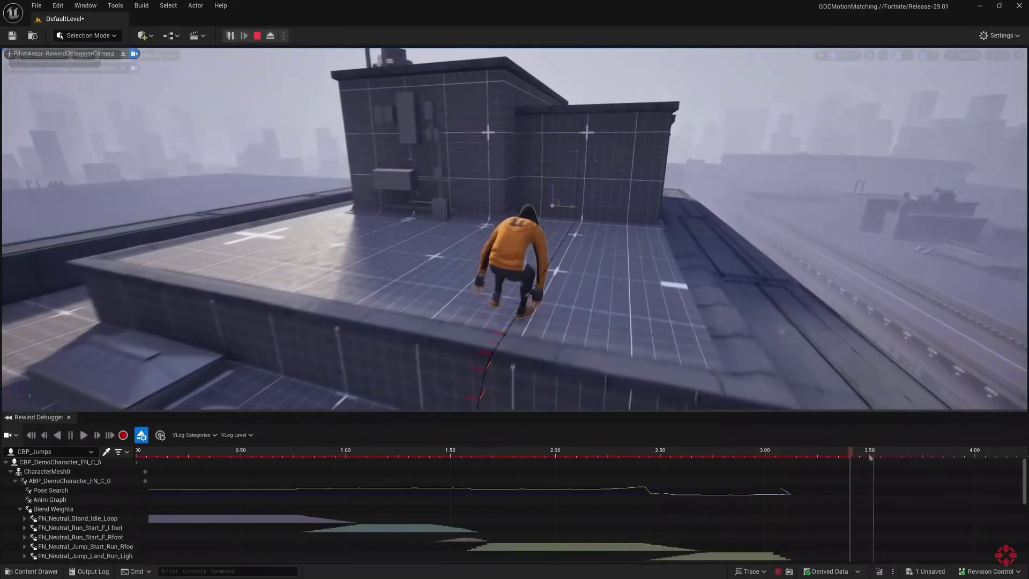
# Rewind the recorded rooftop jump to about 3.0 s in the Rewind Debugger
pyautogui.moveTo(850, 455); pyautogui.dragTo(748, 449)
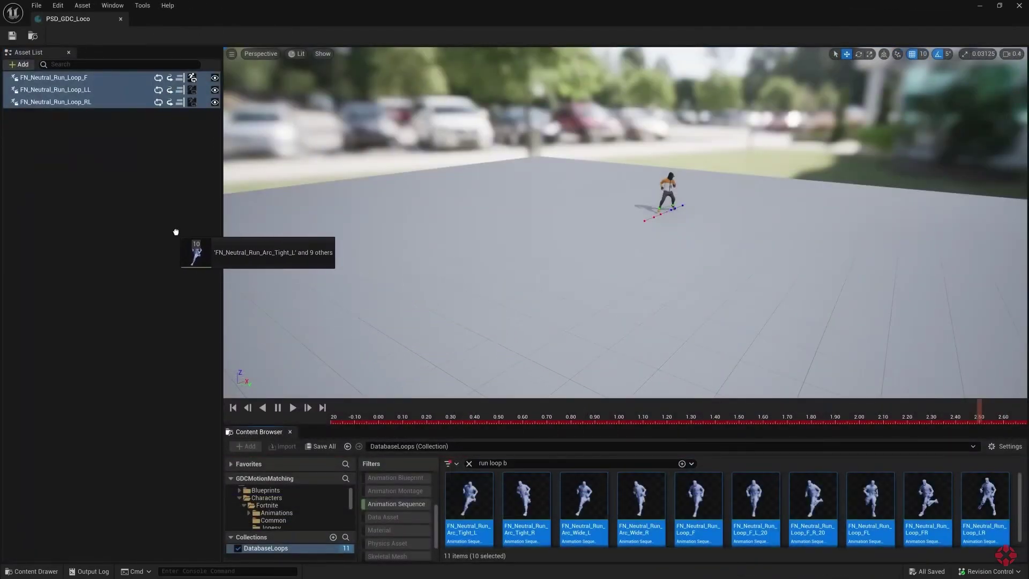
# Add ten run loop and arc animations to PSD_GDC_Loco's Asset List and select all entries
pyautogui.moveTo(467, 441); pyautogui.dragTo(177, 230)
pyautogui.click(129, 224)
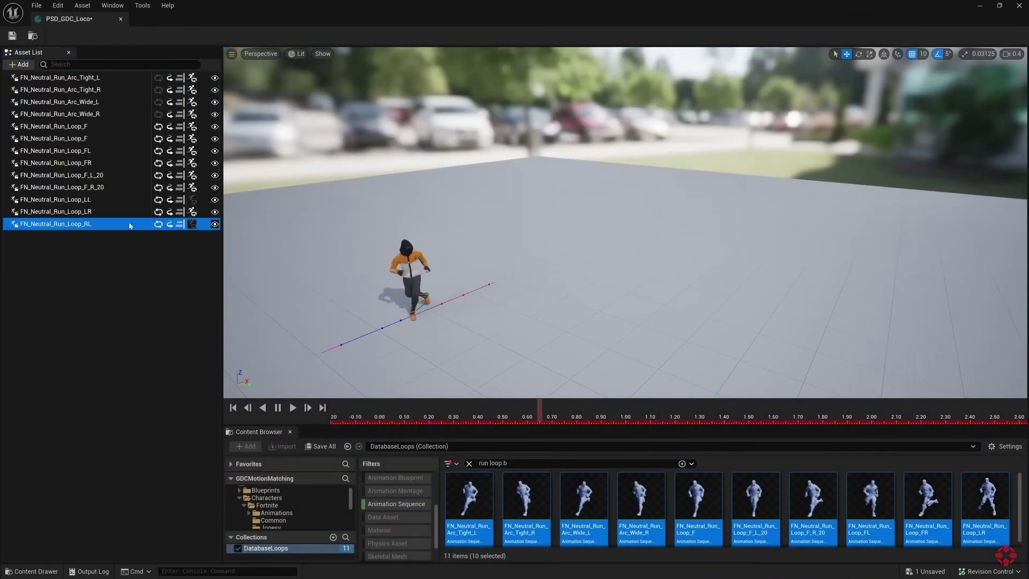
pyautogui.hotkey('ctrl', 'a')
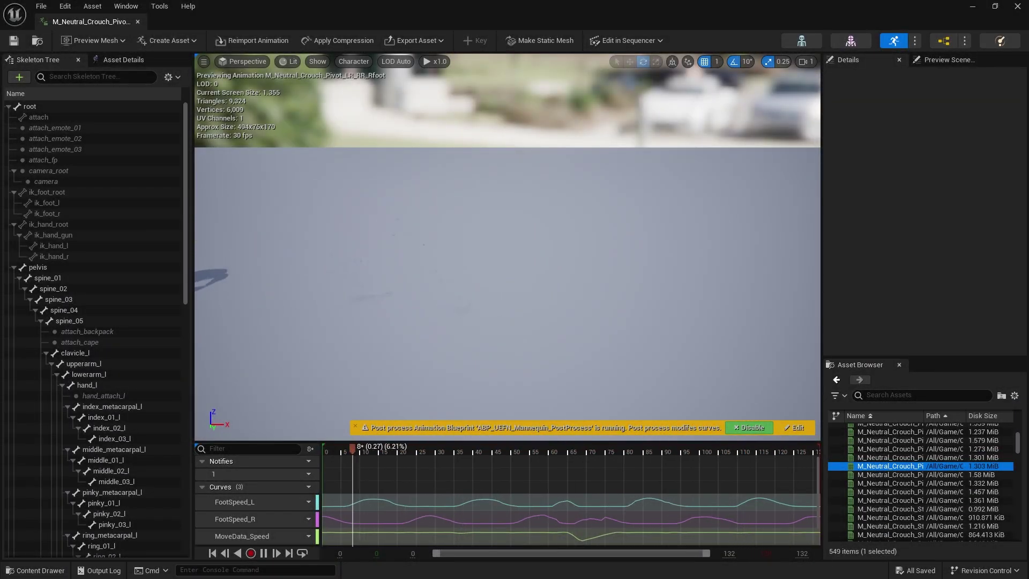
# Preview the crouch pivot, start and stop clips, then the jump start, walk-off and landing clips
pyautogui.click(890, 492)
pyautogui.scroll(-5, 922, 482)
pyautogui.click(890, 533)
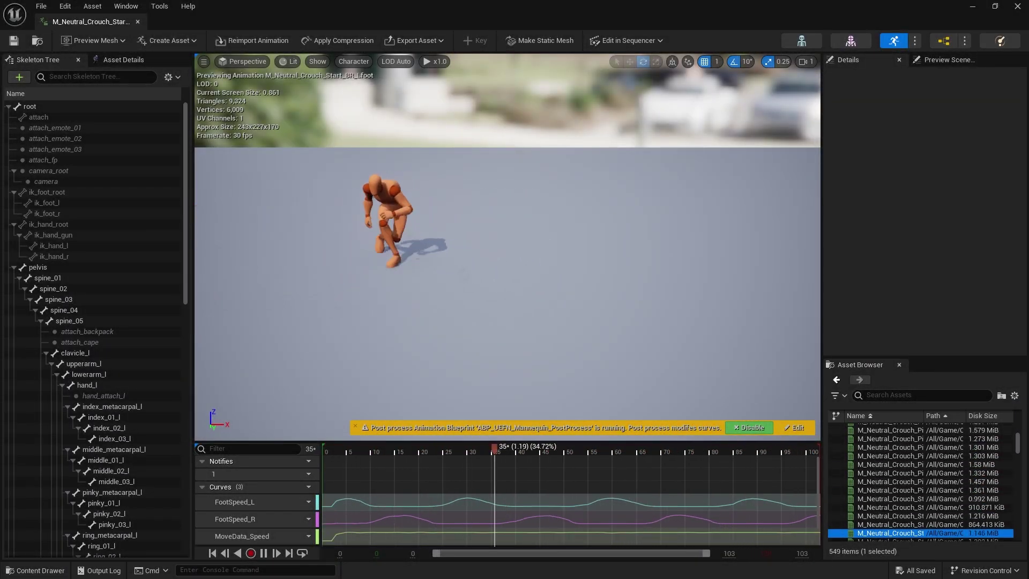
pyautogui.scroll(-5, 922, 482)
pyautogui.click(890, 533)
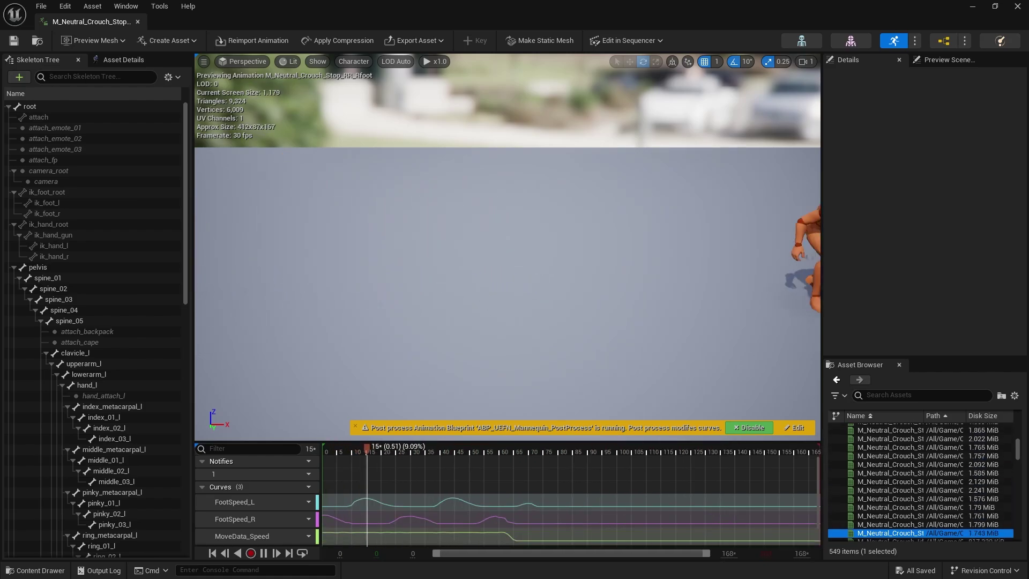
pyautogui.scroll(-5, 922, 483)
pyautogui.click(890, 533)
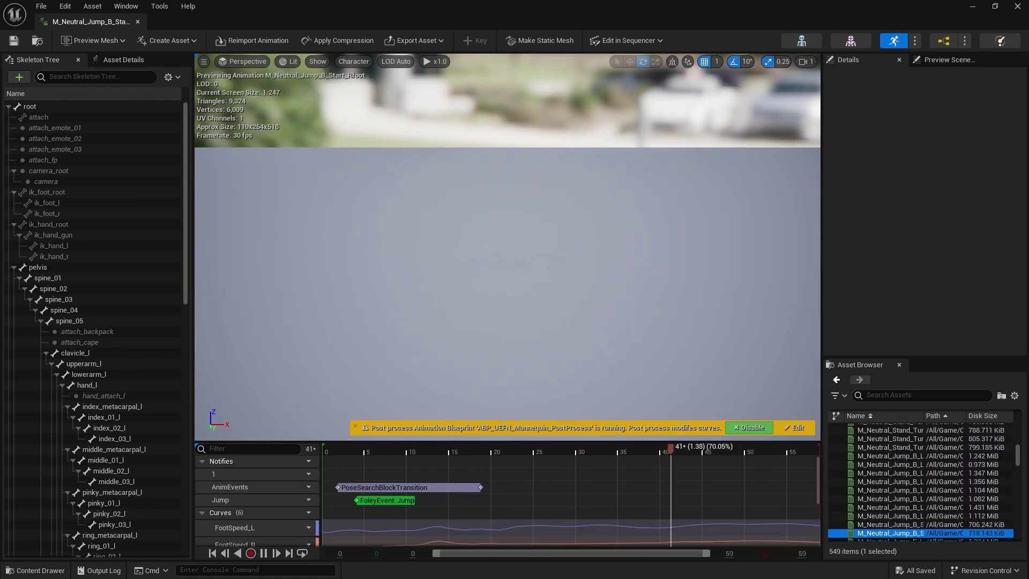
pyautogui.scroll(-5, 922, 482)
pyautogui.click(890, 533)
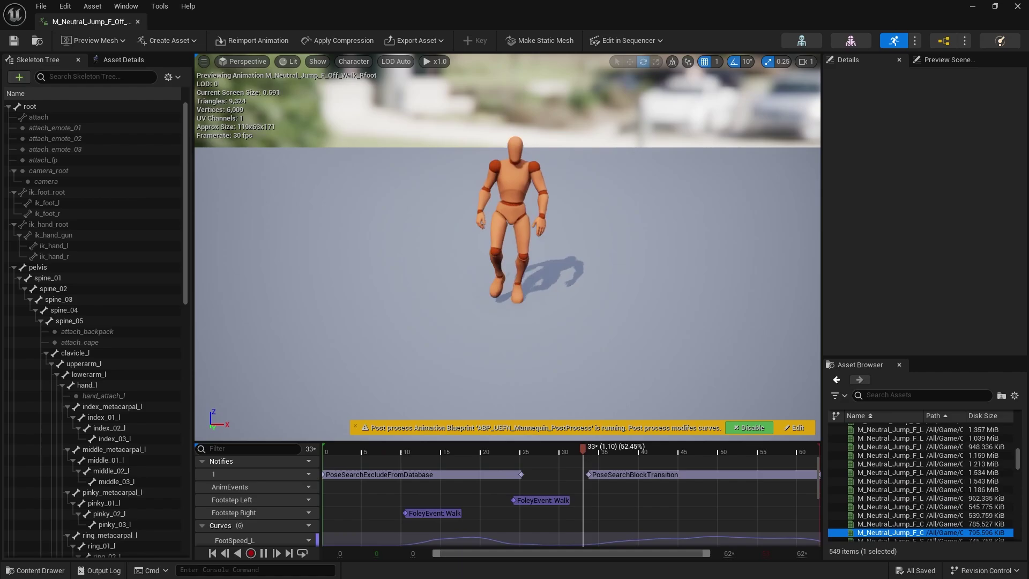
pyautogui.scroll(-5, 922, 482)
pyautogui.click(890, 533)
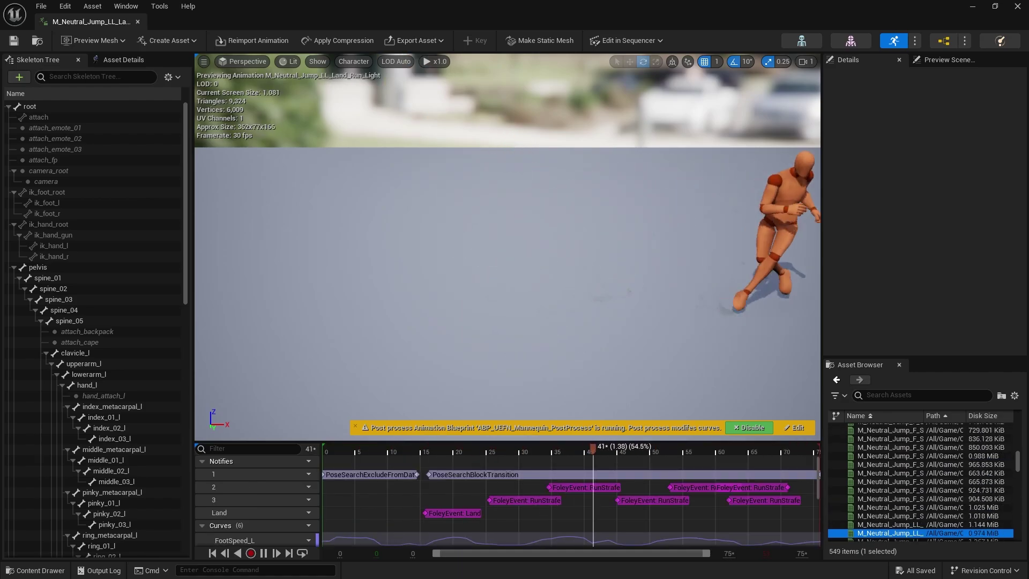
pyautogui.scroll(-5, 922, 482)
pyautogui.click(890, 533)
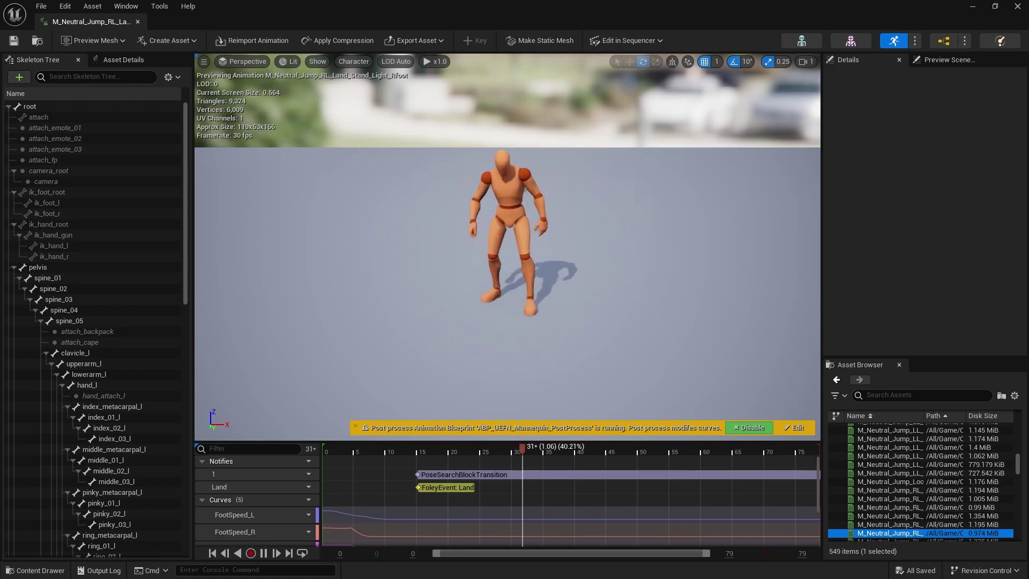
# Preview the run arc, box, circle strafe, diamond and hourglass animations, then the run loops
pyautogui.scroll(-5, 923, 482)
pyautogui.click(890, 533)
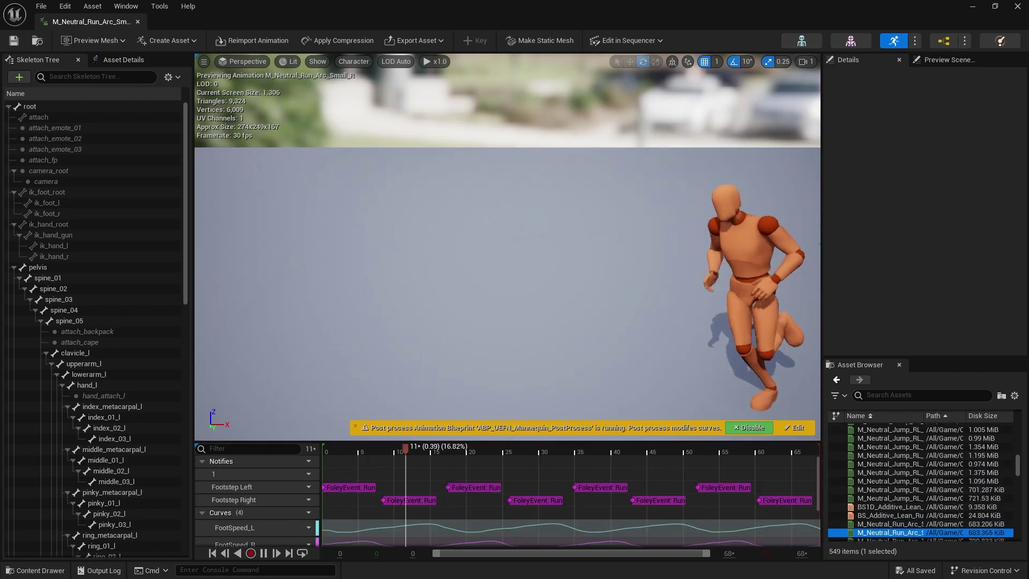
pyautogui.scroll(-5, 922, 482)
pyautogui.click(890, 532)
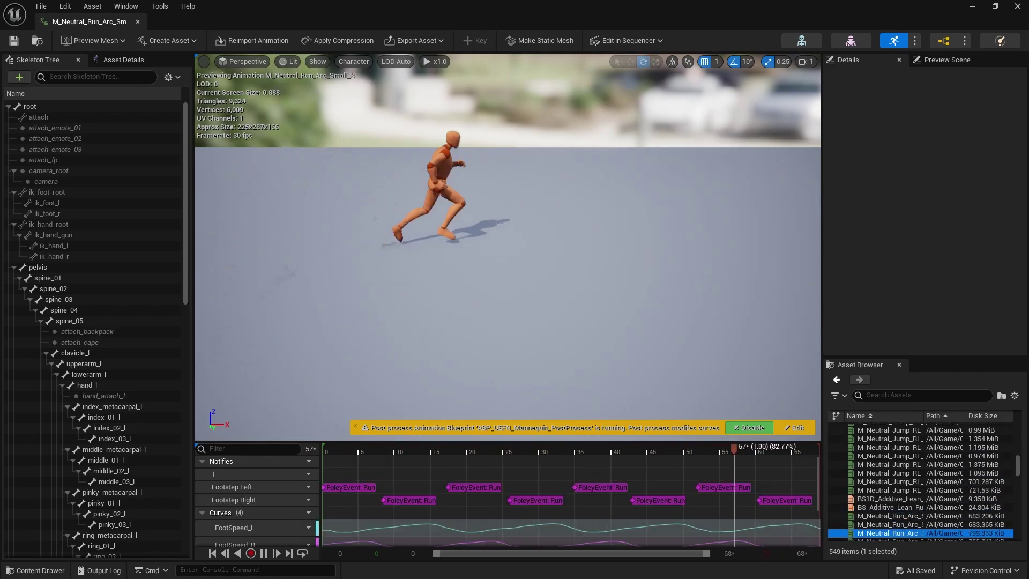
pyautogui.scroll(-5, 923, 482)
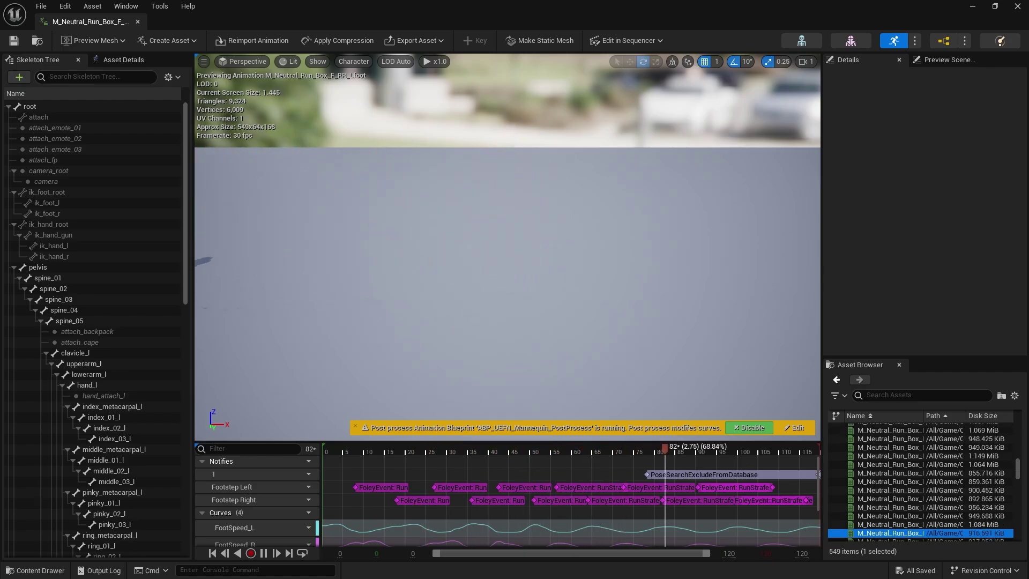
pyautogui.click(890, 532)
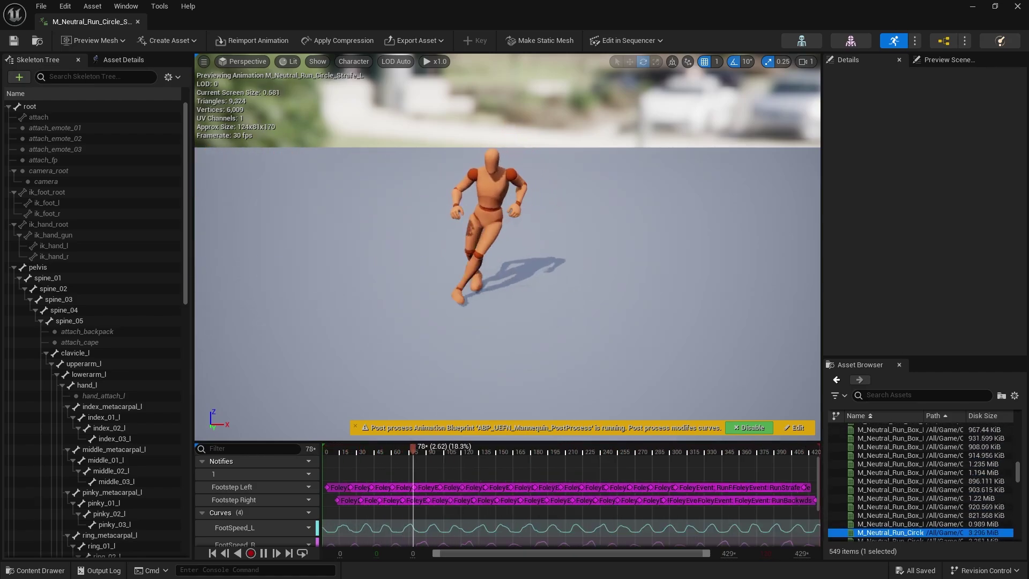
pyautogui.scroll(-5, 922, 482)
pyautogui.click(890, 533)
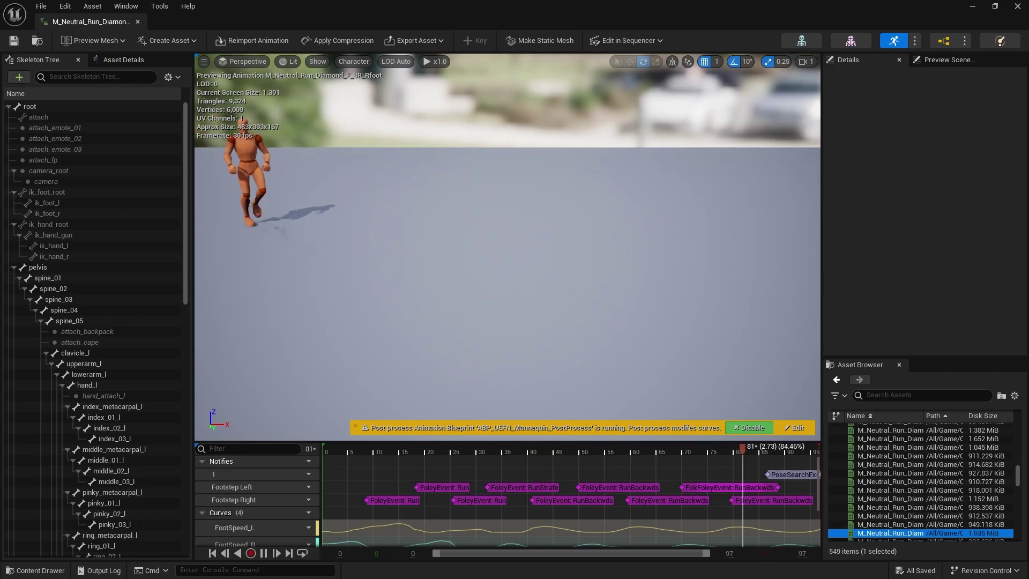
pyautogui.scroll(-5, 923, 483)
pyautogui.click(890, 533)
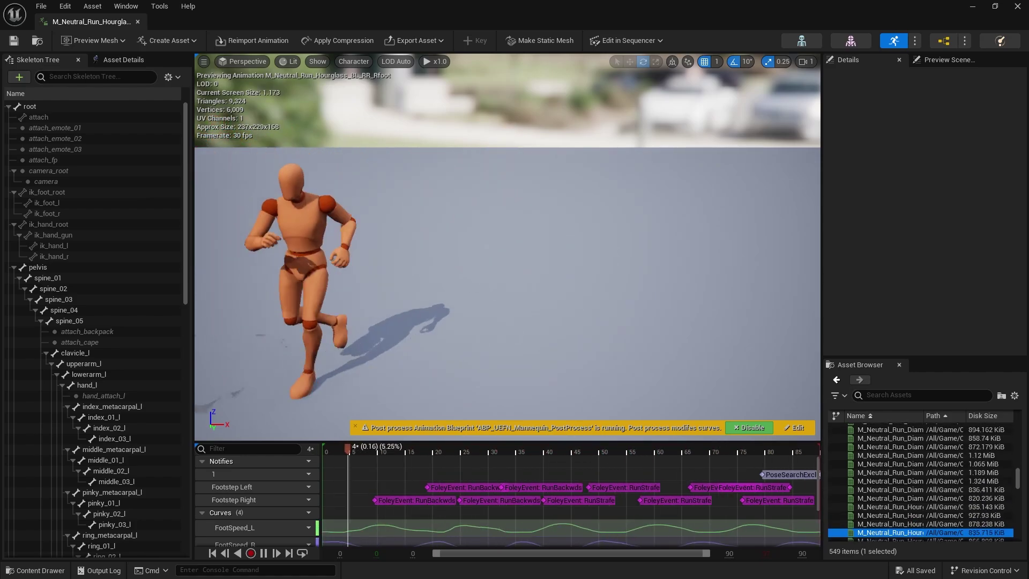
pyautogui.press('pagedown')
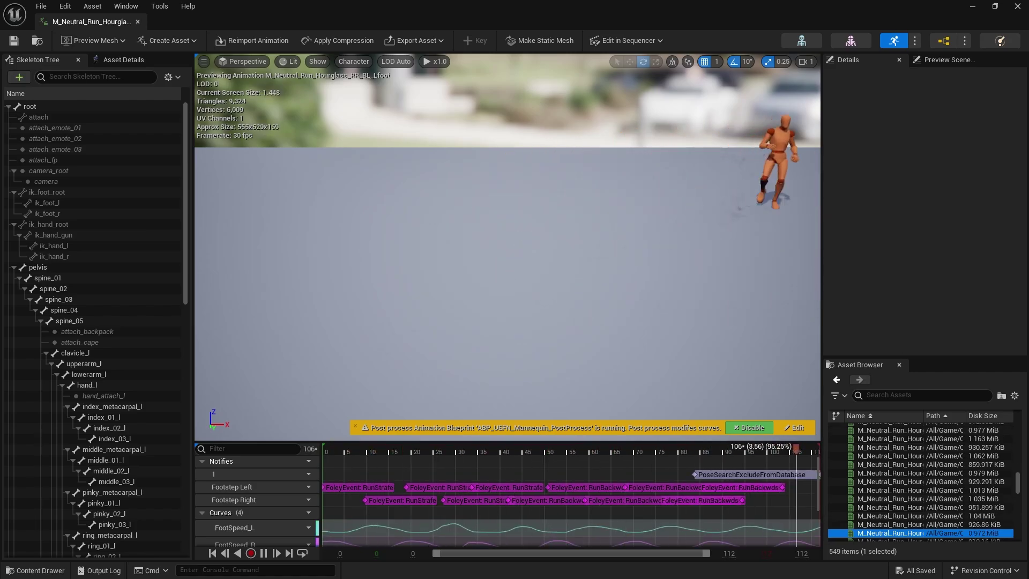
pyautogui.press('pagedown')
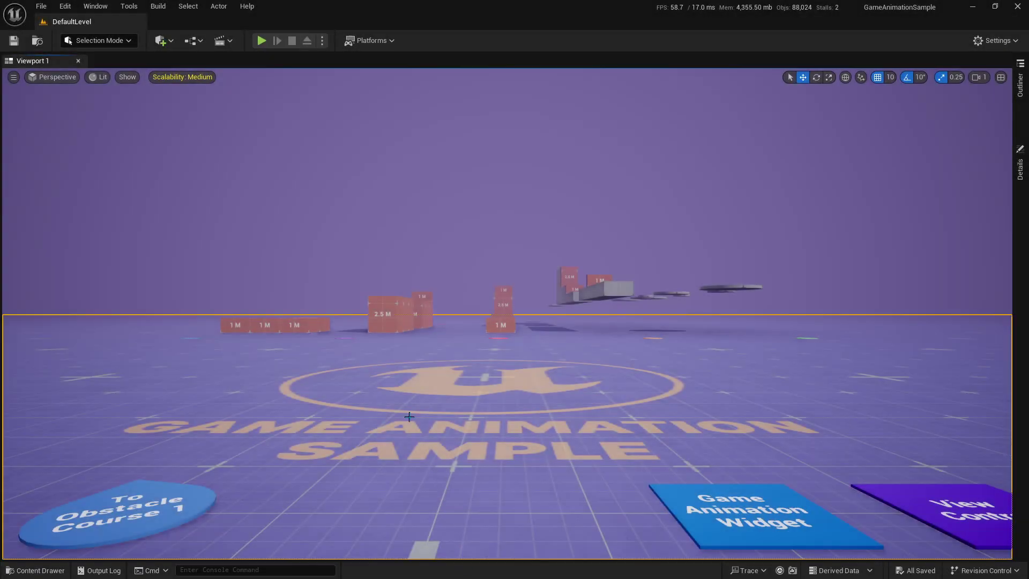
# Filter the Content Drawer to show only Animation Sequence assets
pyautogui.hotkey('ctrl', 'space')
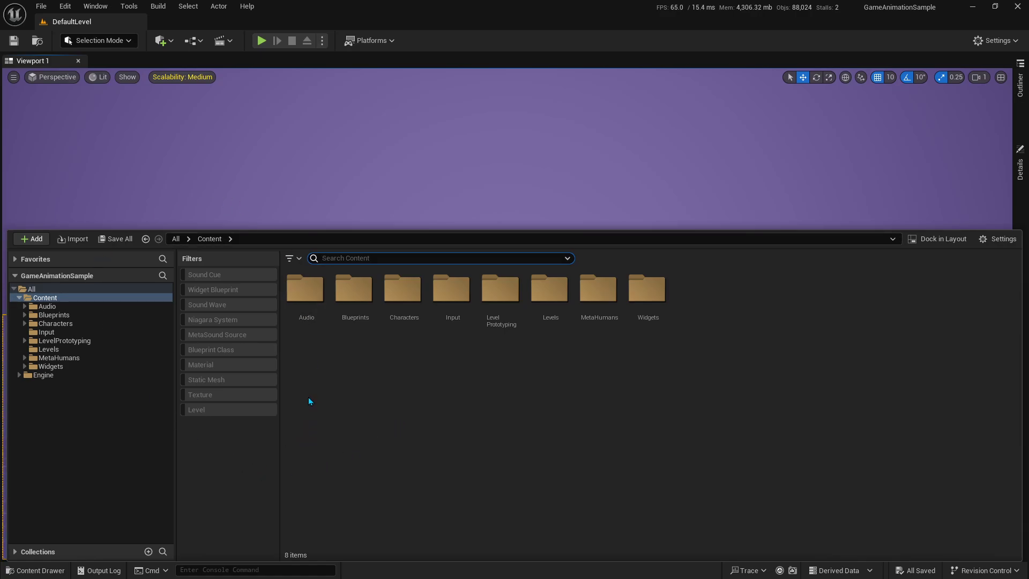
pyautogui.click(296, 260)
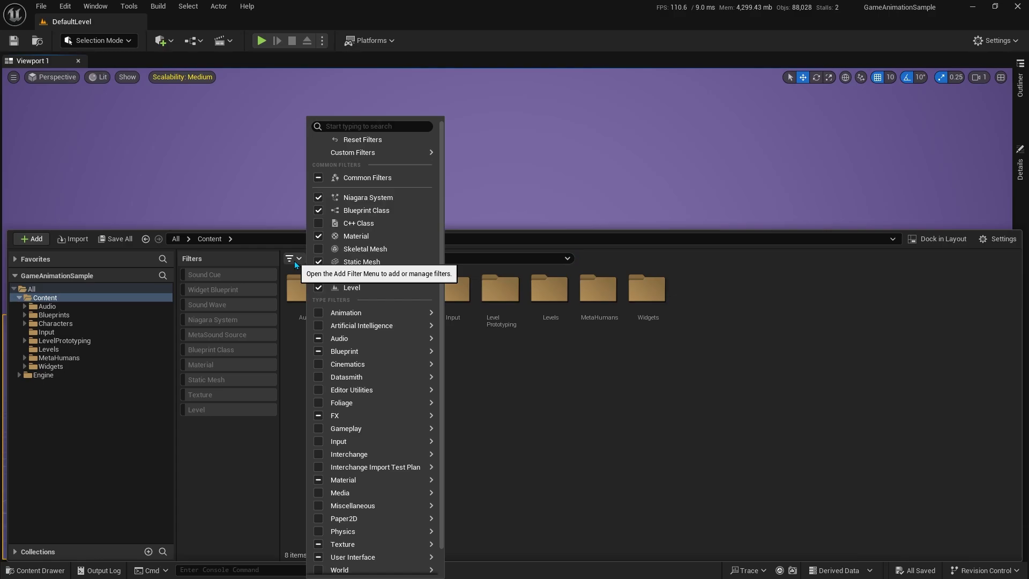
pyautogui.moveTo(320, 314)
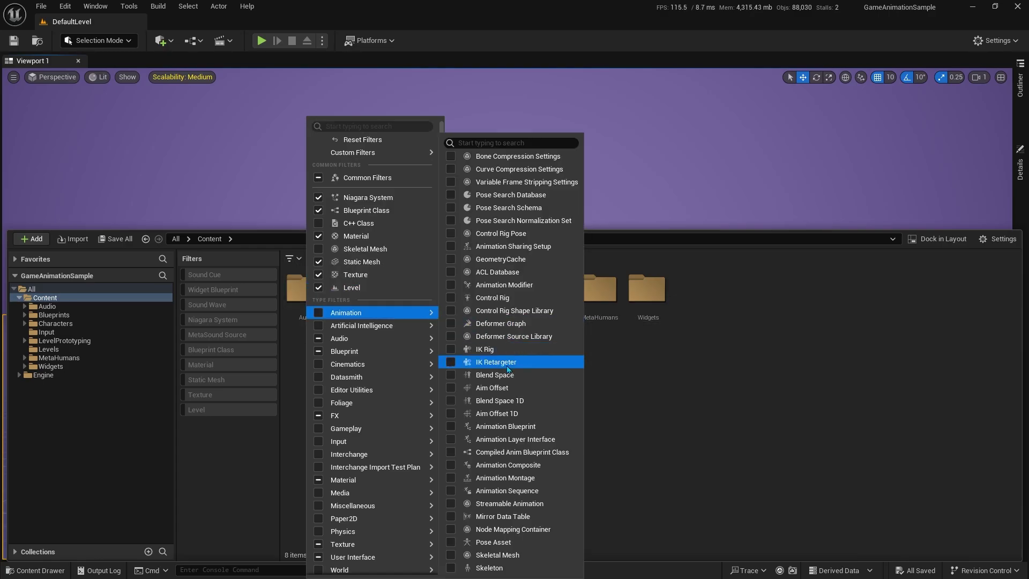
pyautogui.click(451, 491)
pyautogui.click(238, 498)
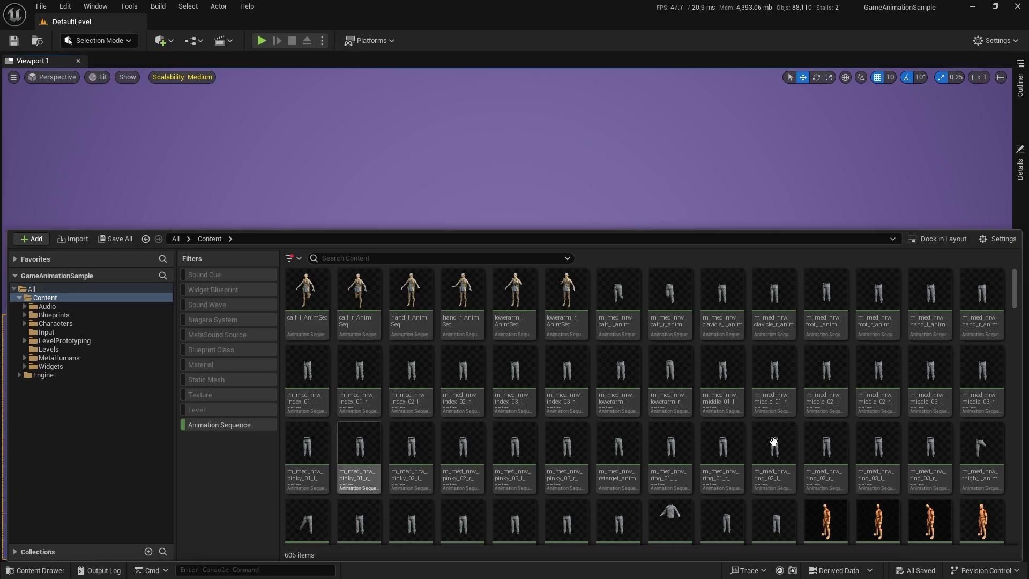
# Reveal the walk pivot animation's folder, then list the Characters folder's 550 animation sequences
pyautogui.moveTo(1013, 286); pyautogui.dragTo(1012, 348)
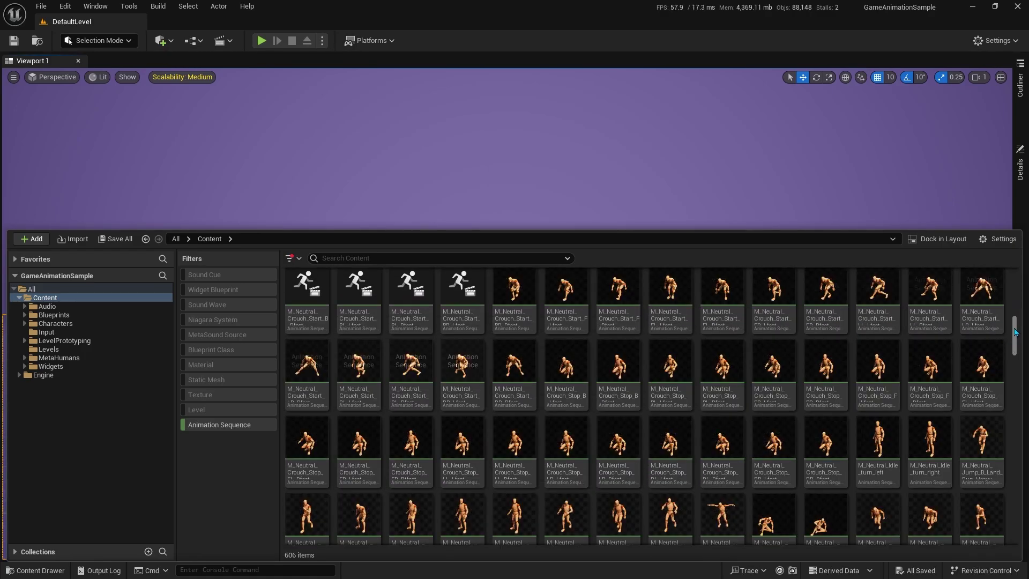
pyautogui.moveTo(1012, 347); pyautogui.dragTo(1018, 485)
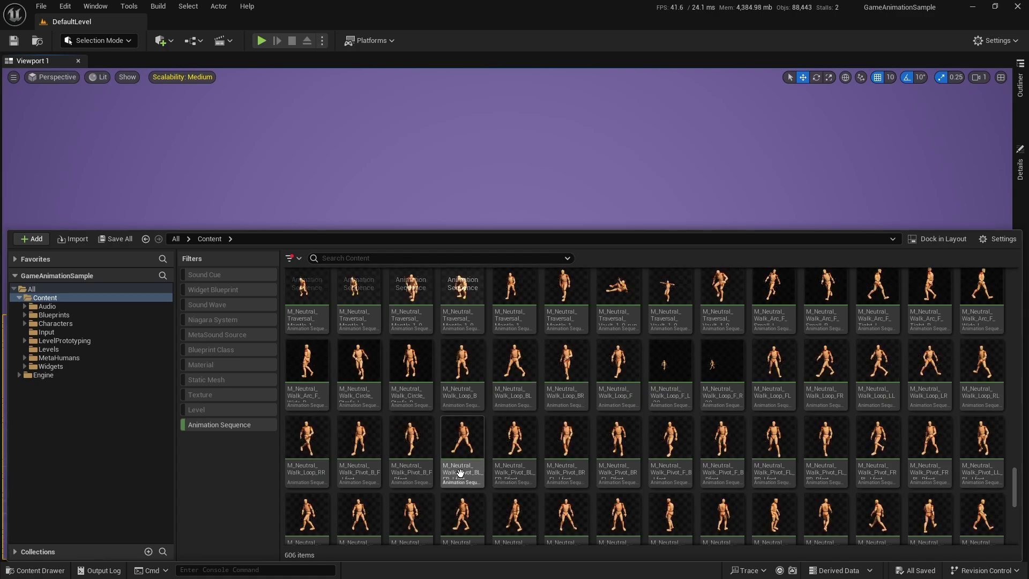
pyautogui.rightClick(424, 450)
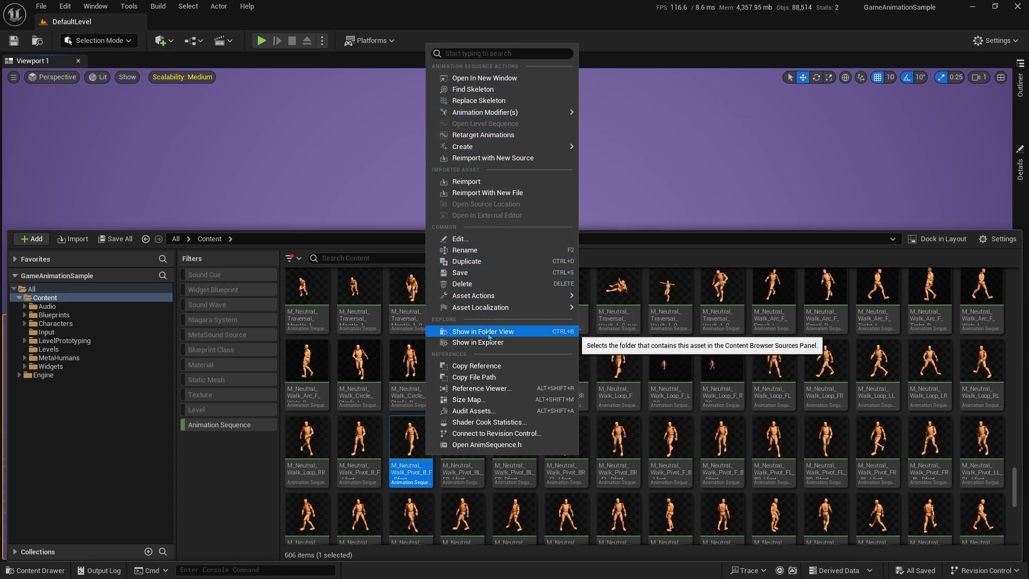
pyautogui.click(486, 331)
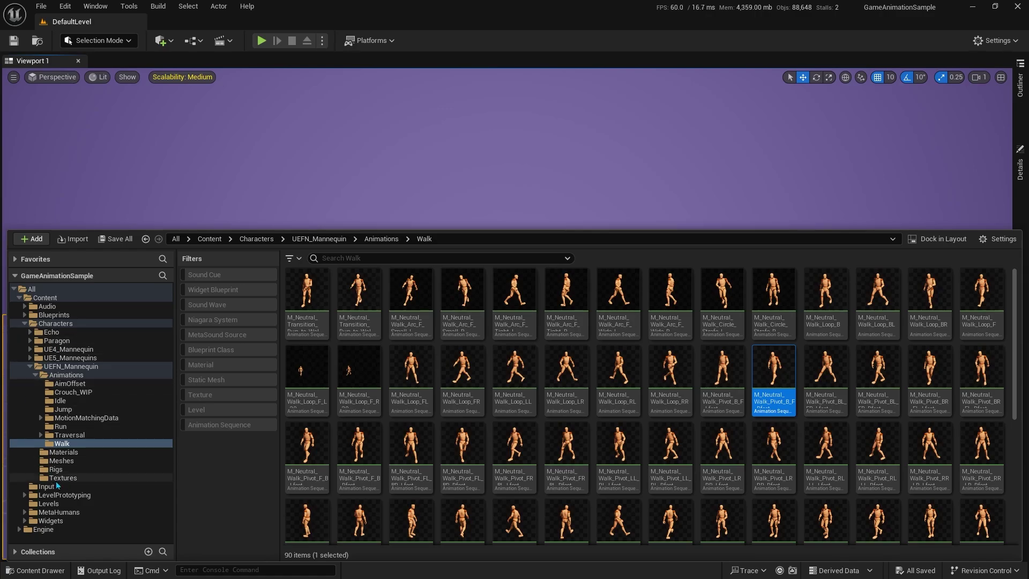
pyautogui.click(56, 323)
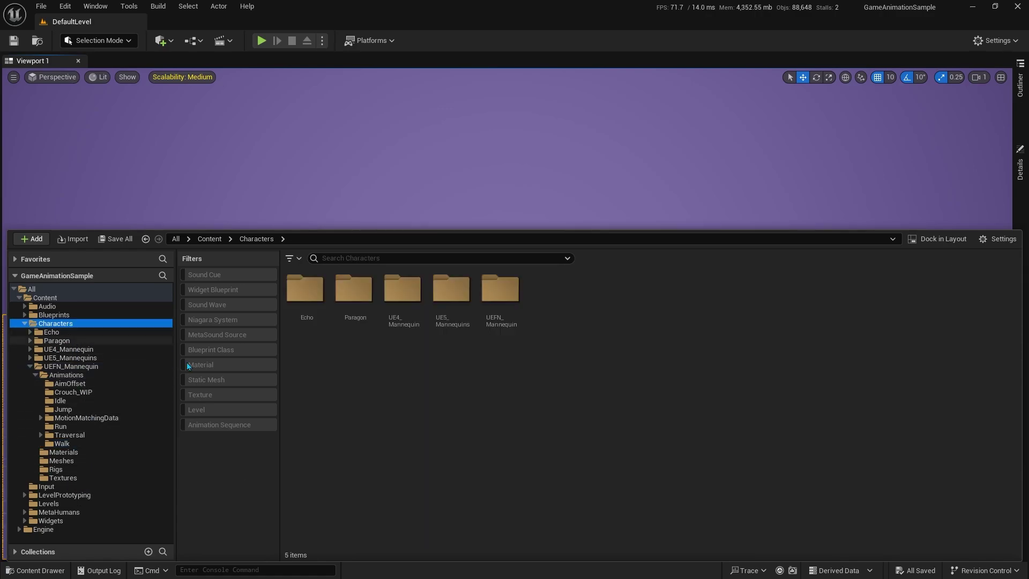
pyautogui.click(207, 427)
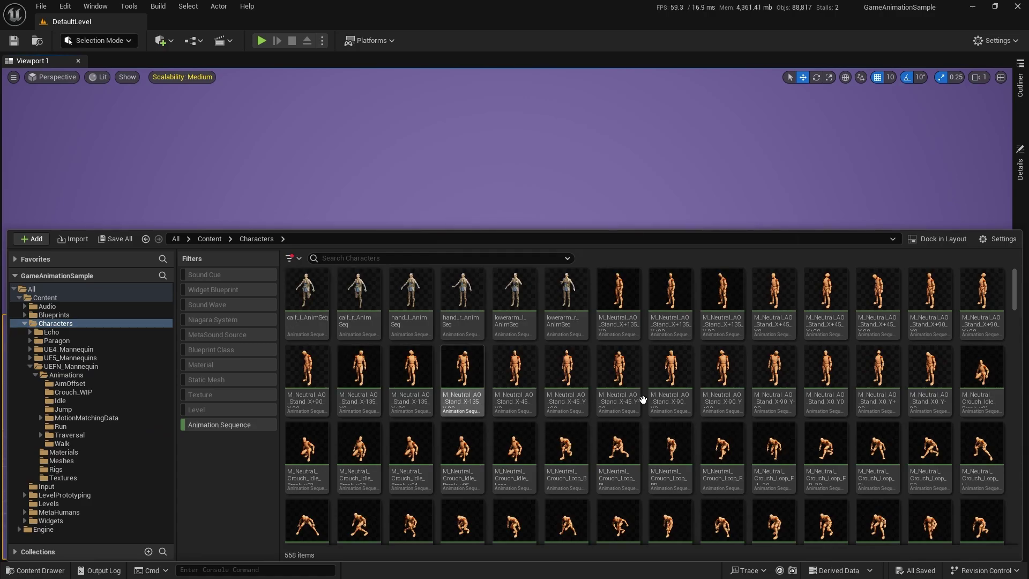
pyautogui.click(311, 309)
pyautogui.hotkey('ctrl', 'a')
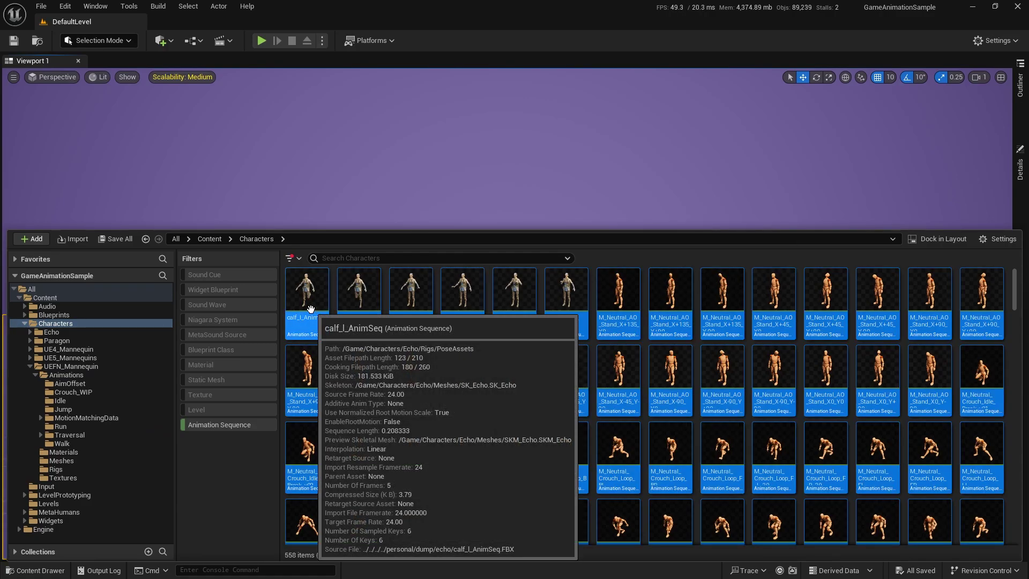
pyautogui.rightClick(312, 312)
pyautogui.moveTo(429, 420)
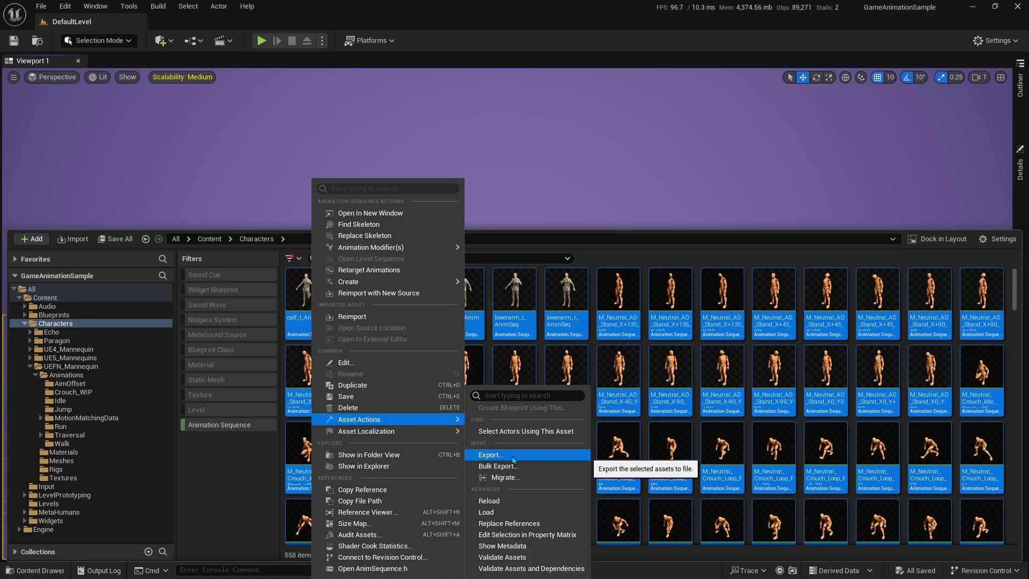
pyautogui.click(513, 460)
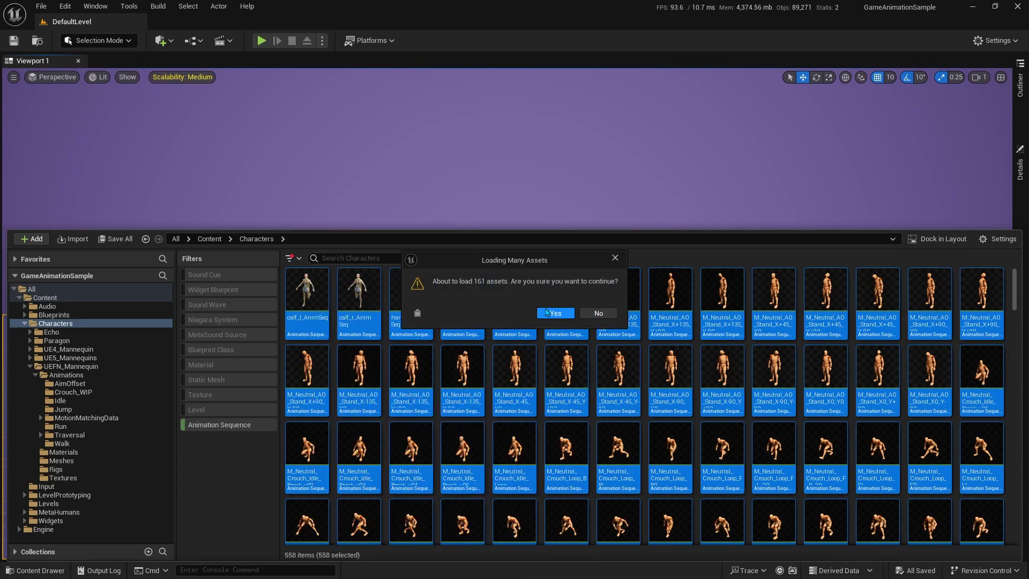
pyautogui.press('Escape')
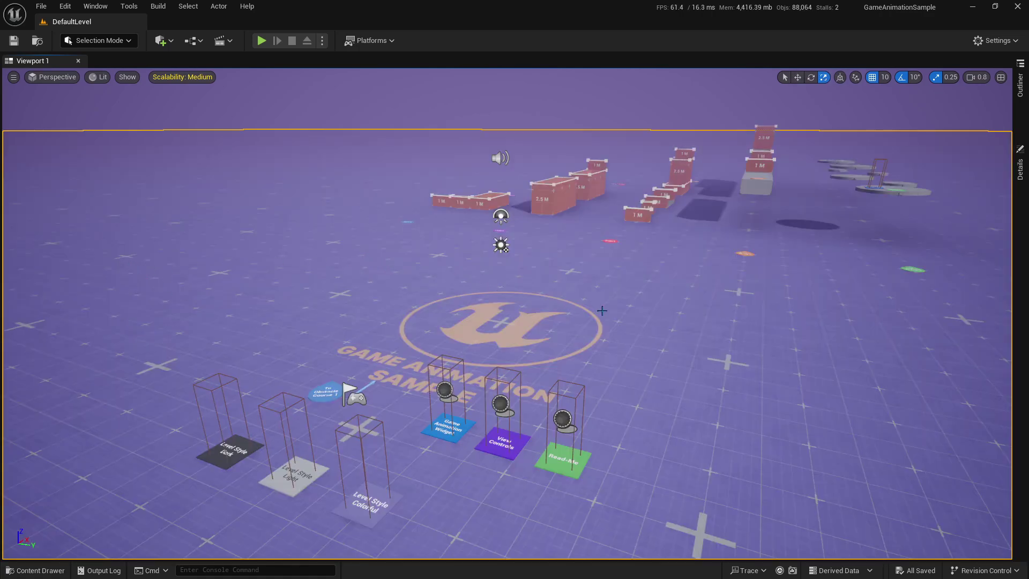
pyautogui.hotkey('ctrl', 'space')
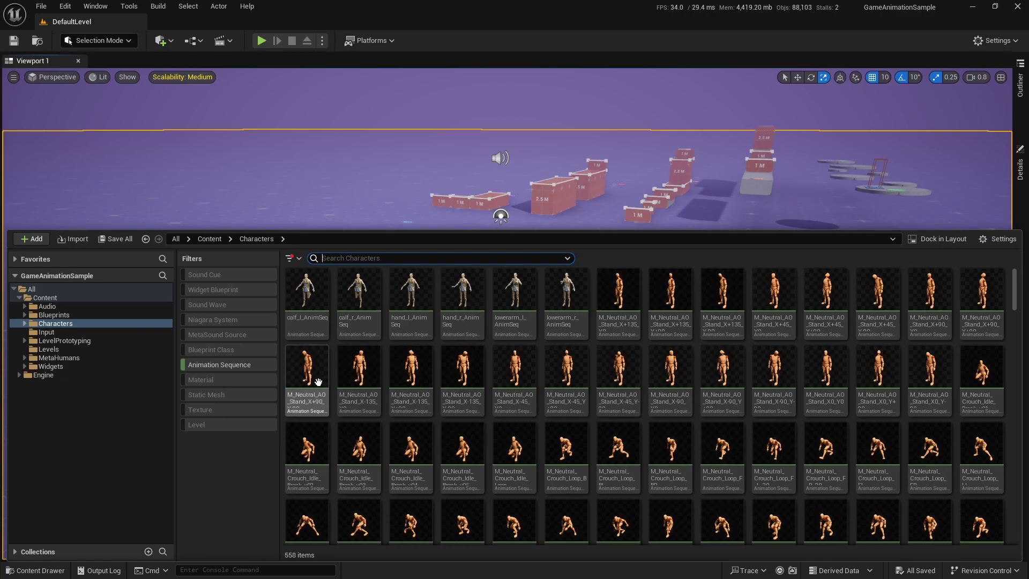
pyautogui.moveTo(317, 381)
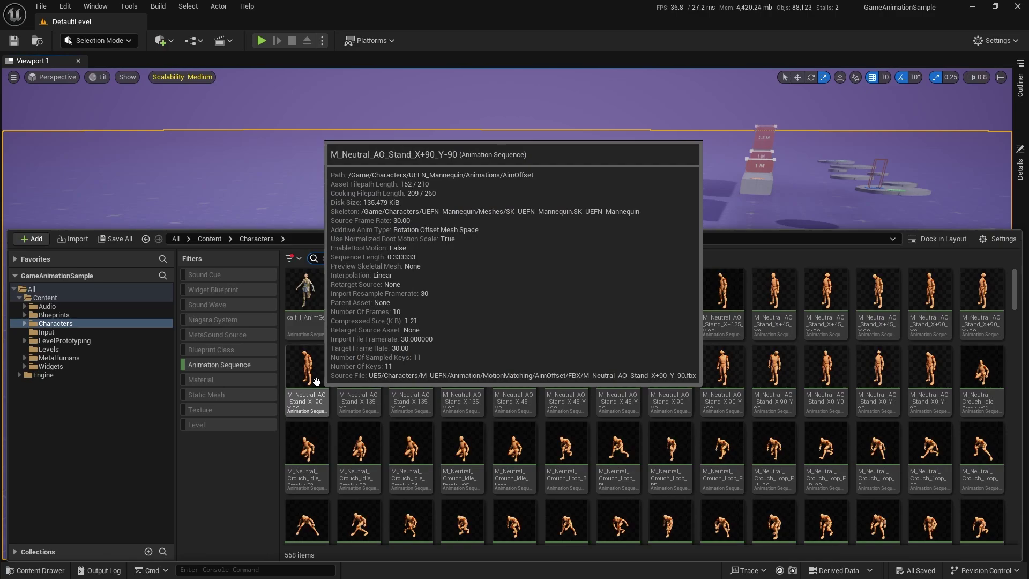
# Retarget the aim-offset animation with SKM_Echo as the target skeletal mesh
pyautogui.rightClick(316, 382)
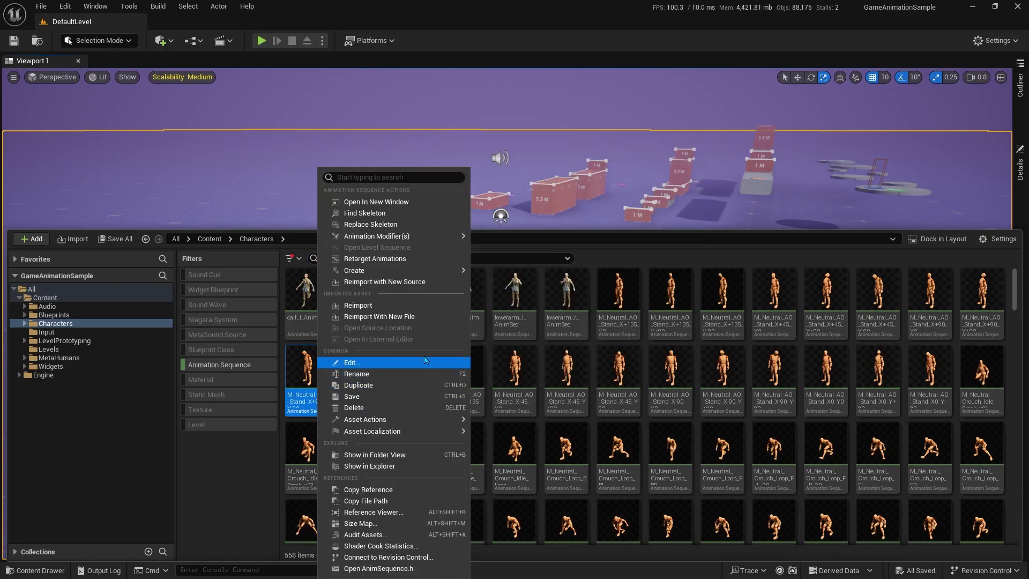
pyautogui.click(421, 260)
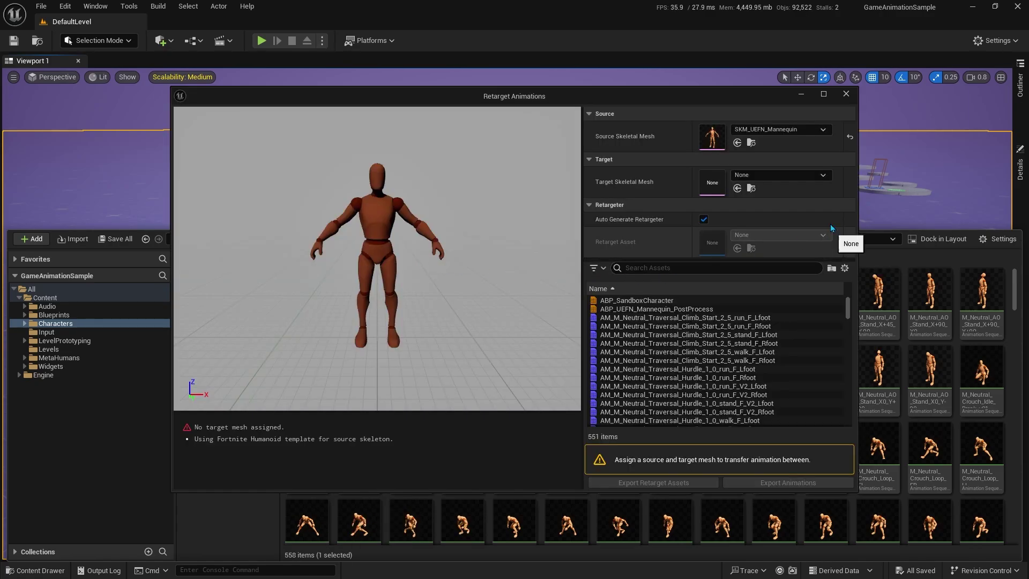
pyautogui.click(820, 175)
pyautogui.moveTo(884, 294); pyautogui.dragTo(870, 356)
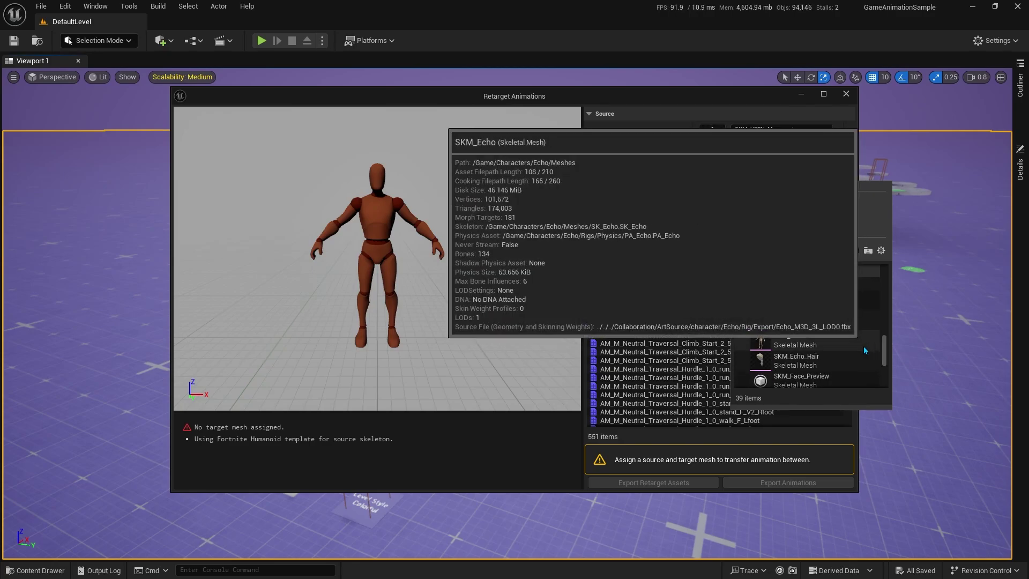
pyautogui.click(864, 346)
# Preview M_Neutral_Run_Box_RR_B_Rfoot and M_Neutral_Run_Diamond_FL_FR_Lfoot on both characters
pyautogui.moveTo(848, 309); pyautogui.dragTo(848, 354)
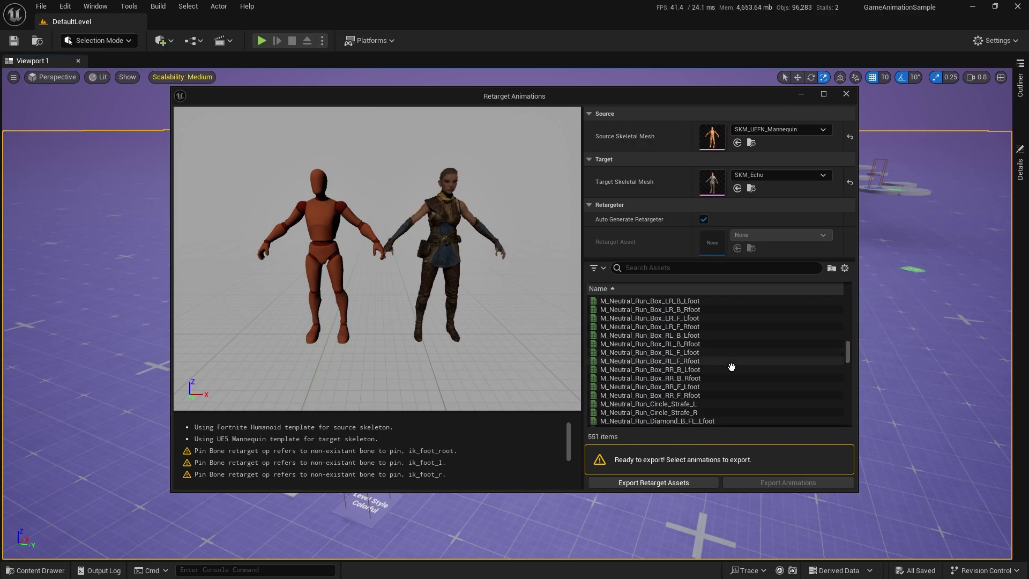
pyautogui.click(721, 378)
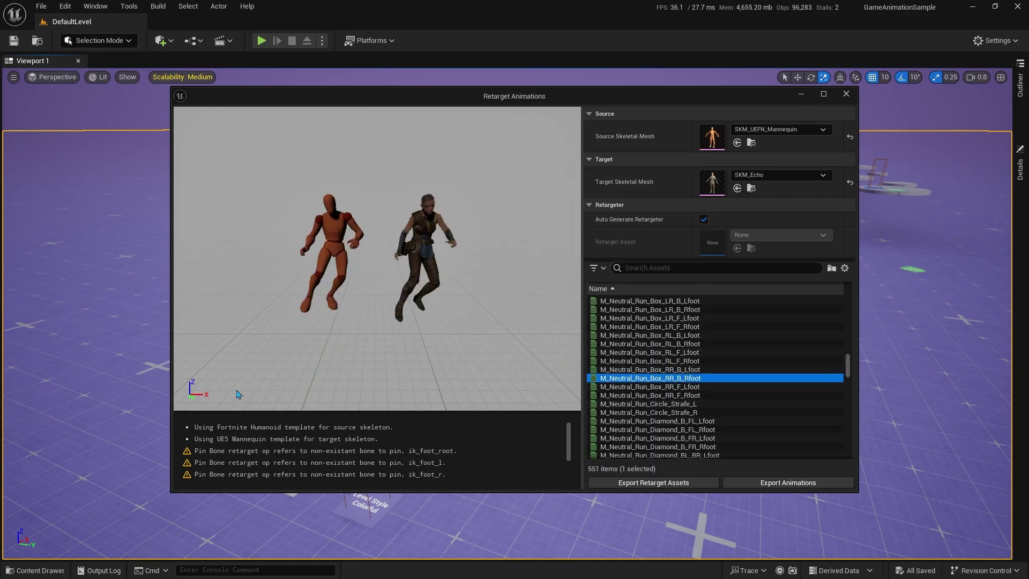
pyautogui.scroll(-5, 736, 388)
pyautogui.click(734, 420)
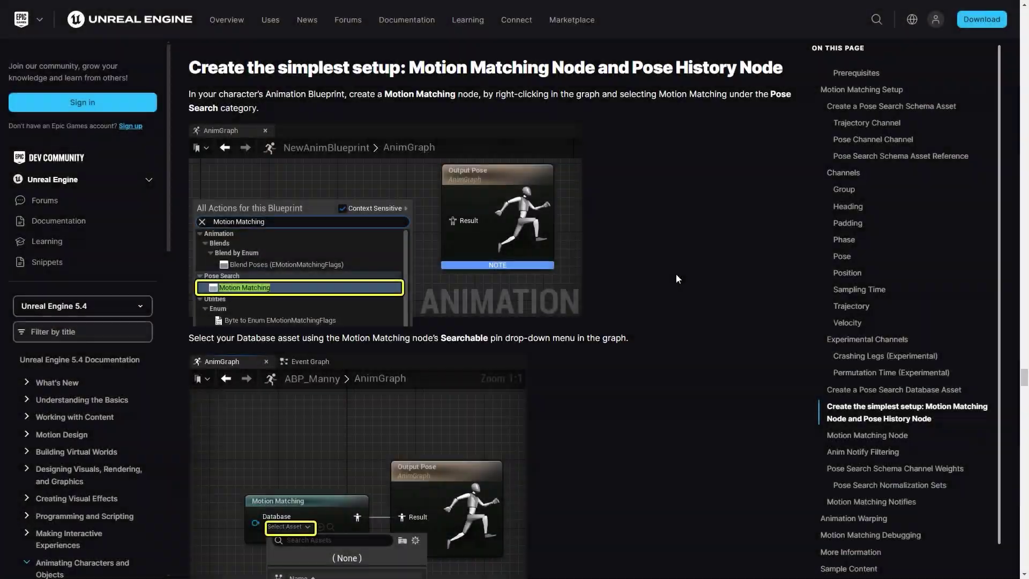
# Autoscroll the Motion Matching docs through Animation Warping and More Information to Sample Content
pyautogui.middleClick(677, 277)
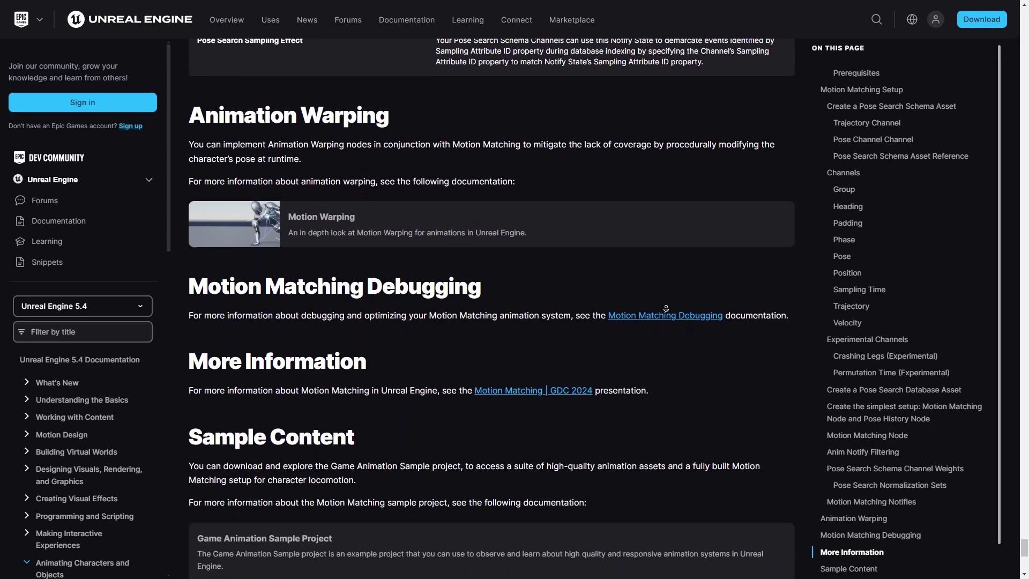
pyautogui.middleClick(667, 292)
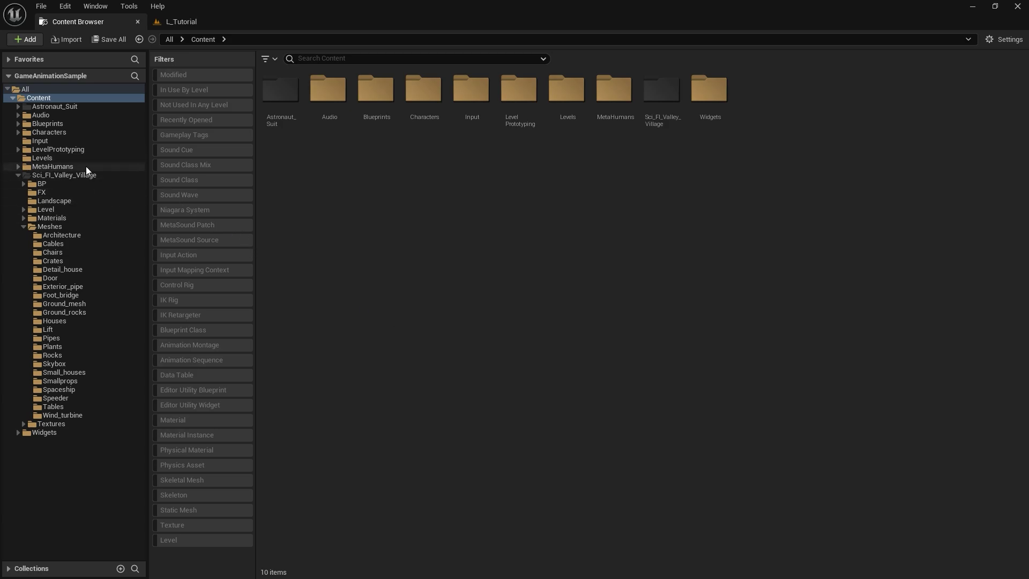
# Browse the Crates, Small_houses and Tables mesh folders, then return to the L_Tutorial level
pyautogui.click(53, 261)
pyautogui.click(57, 373)
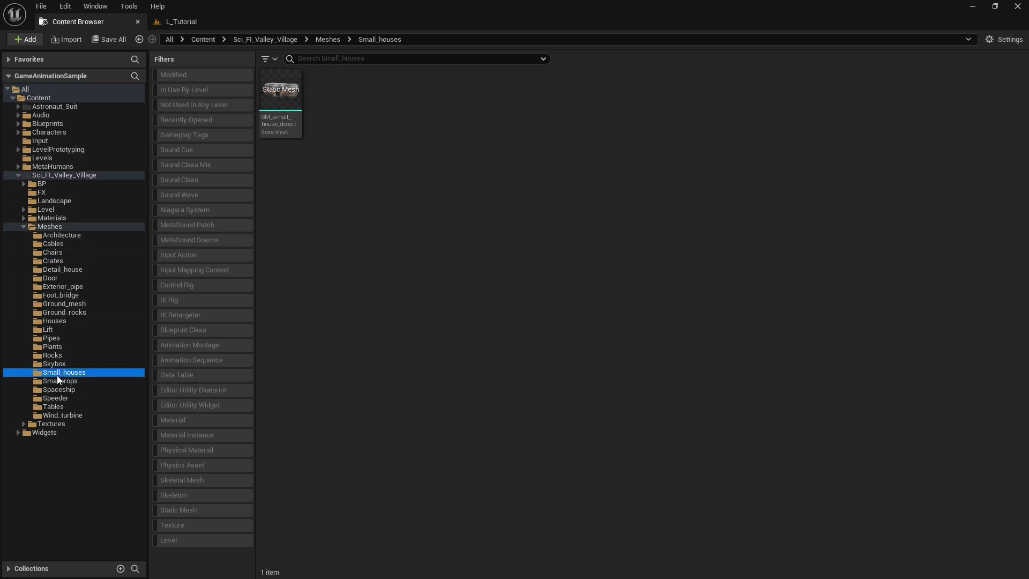
pyautogui.click(59, 406)
pyautogui.click(209, 21)
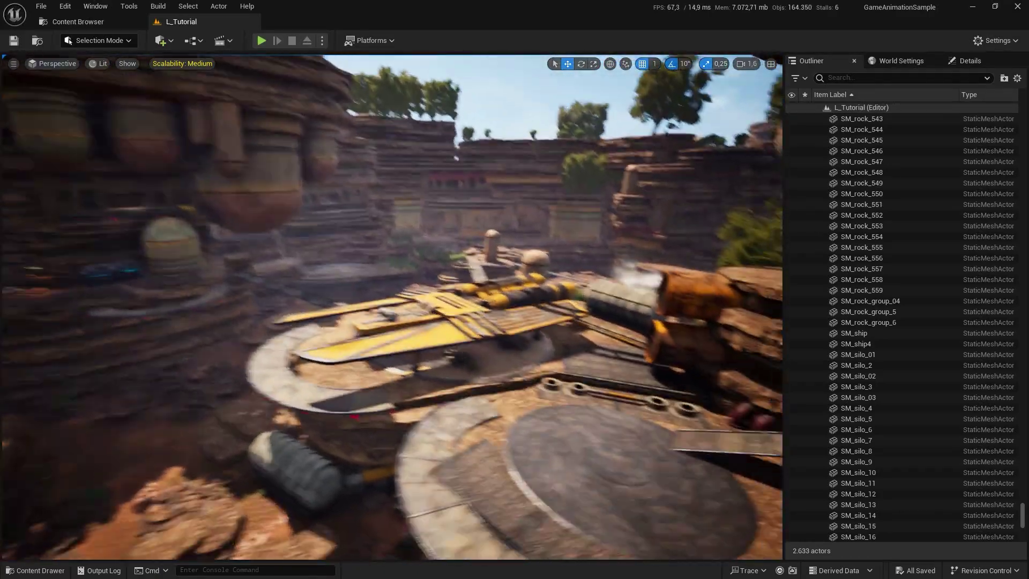
# Place a PlayerStart and move it onto the round platform beneath the yellow ship
pyautogui.scroll(-2, 391, 305)
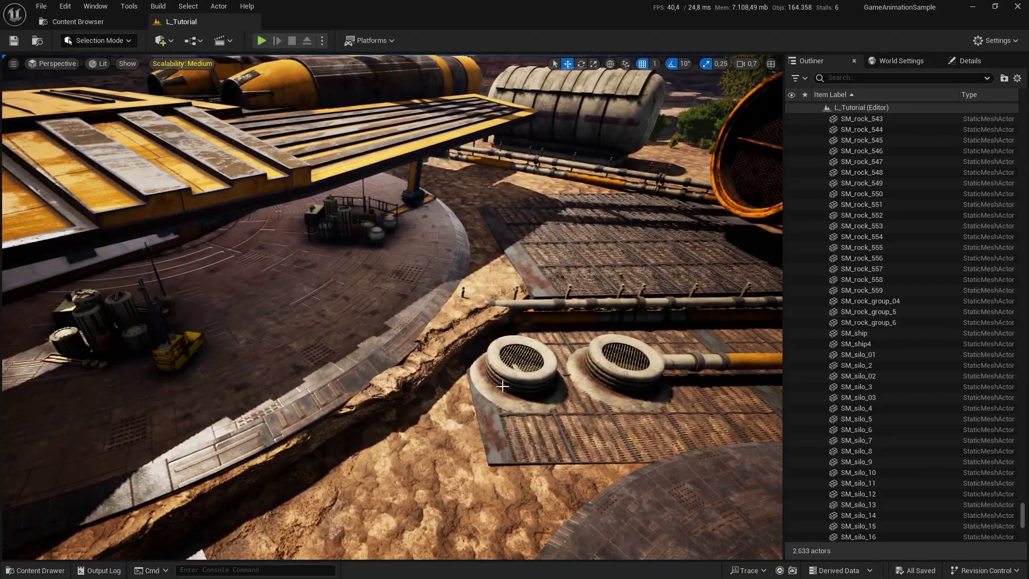
pyautogui.click(526, 368)
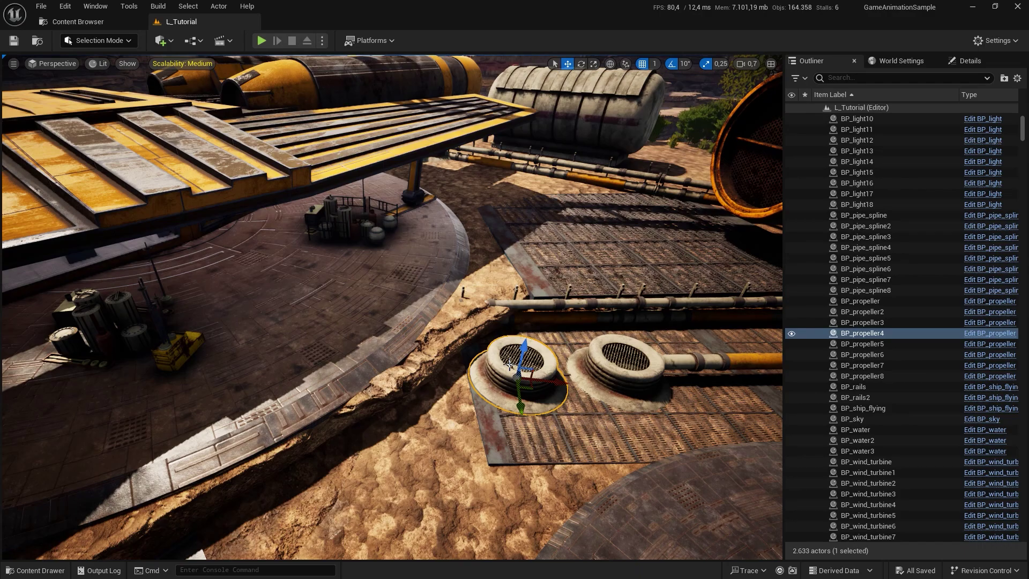
pyautogui.rightClick(510, 366)
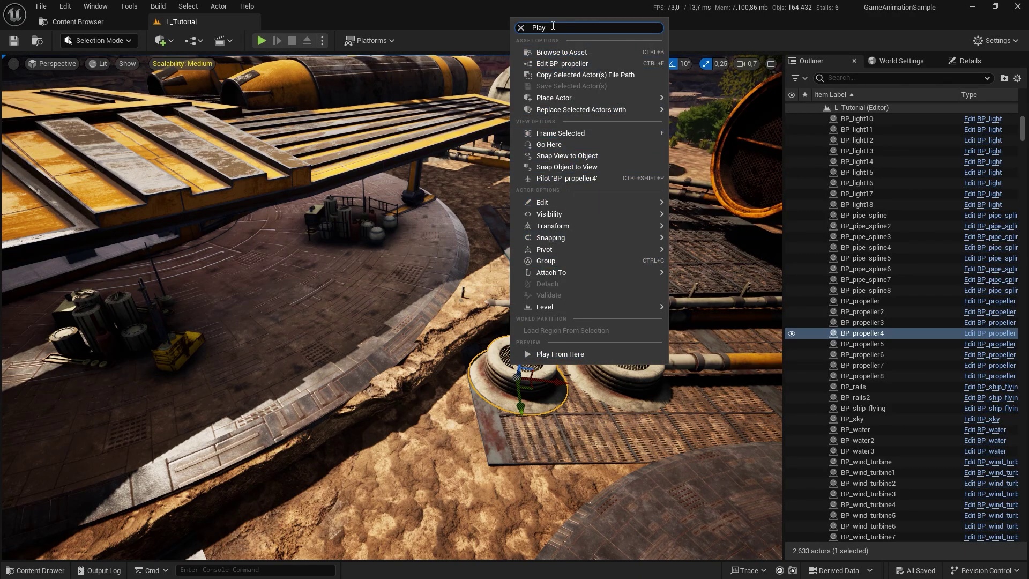
pyautogui.click(573, 48)
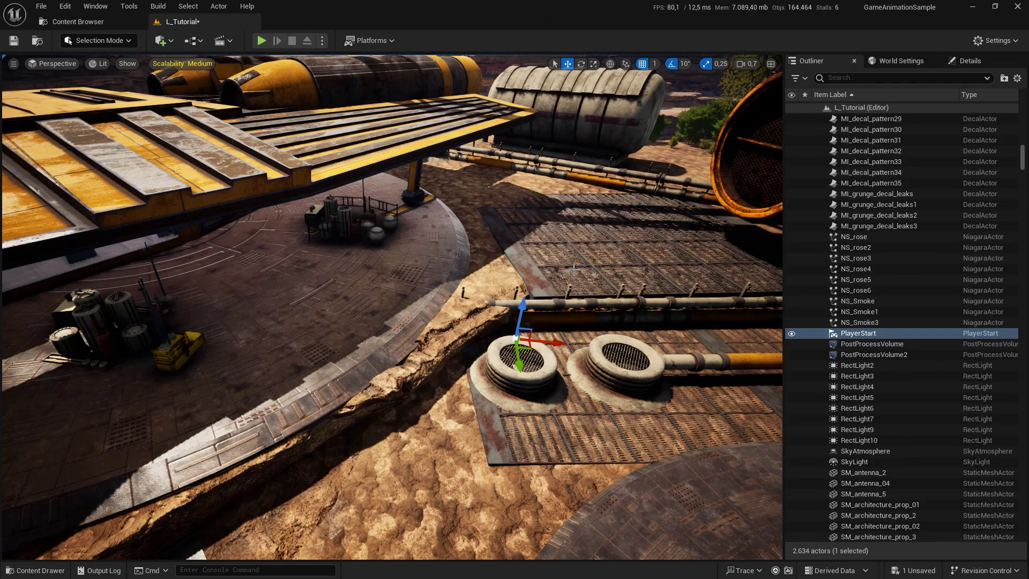
pyautogui.moveTo(546, 301); pyautogui.dragTo(365, 307)
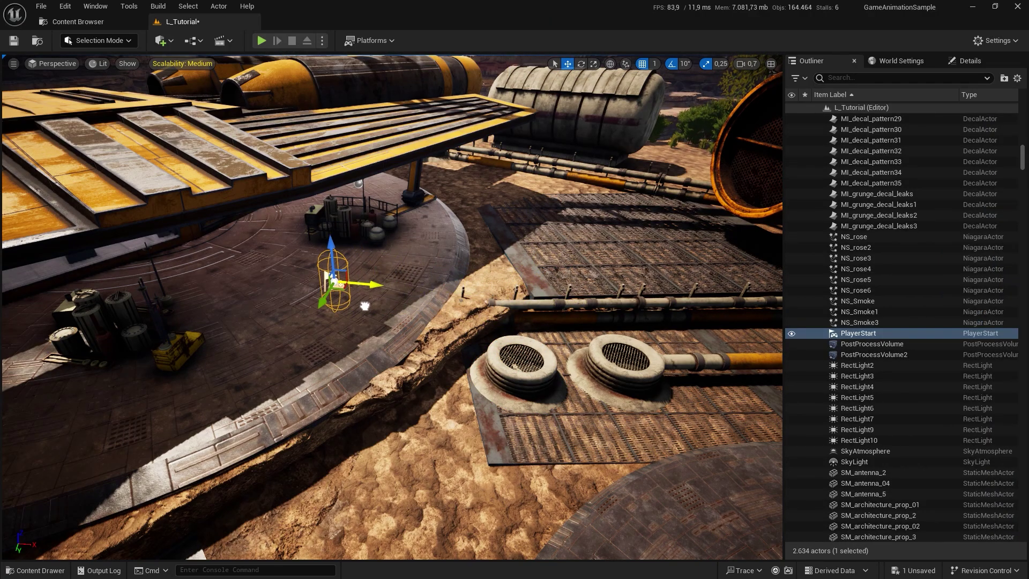
pyautogui.moveTo(367, 309); pyautogui.dragTo(366, 299, button='right')
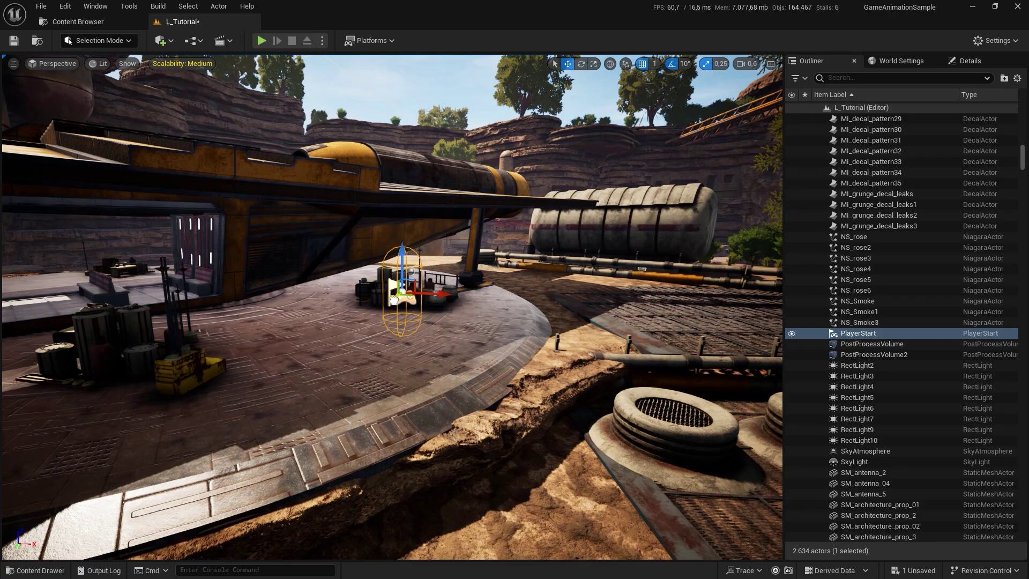
pyautogui.moveTo(436, 291); pyautogui.dragTo(385, 317)
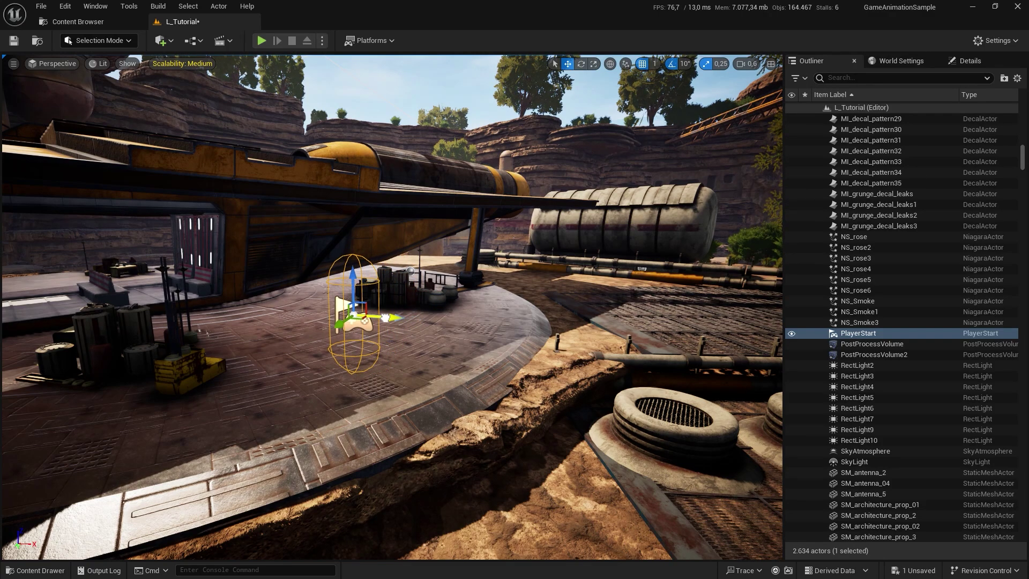
pyautogui.click(901, 61)
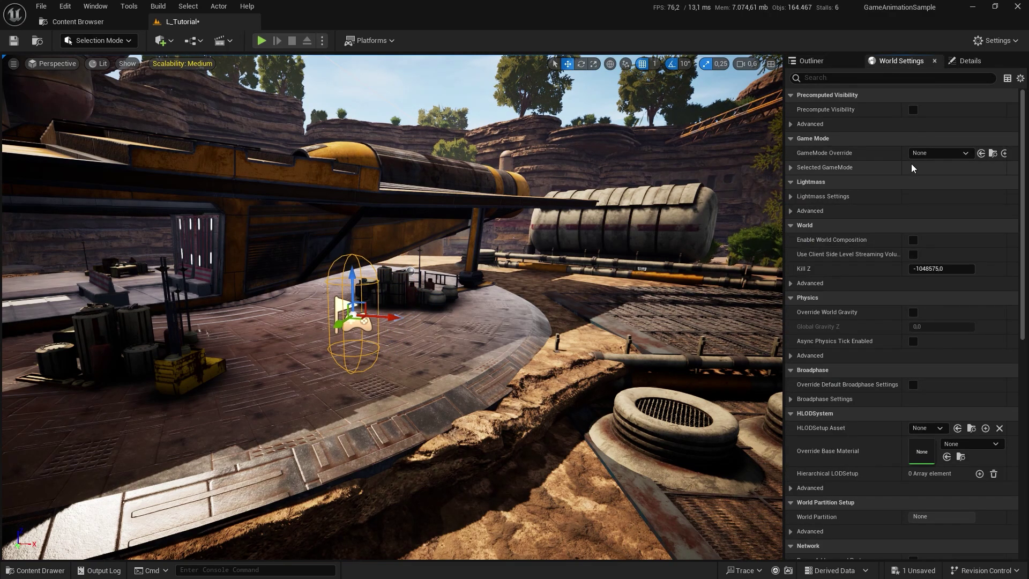
# Set the L_Tutorial level's GameMode Override to GM_Sandbox in World Settings
pyautogui.click(938, 153)
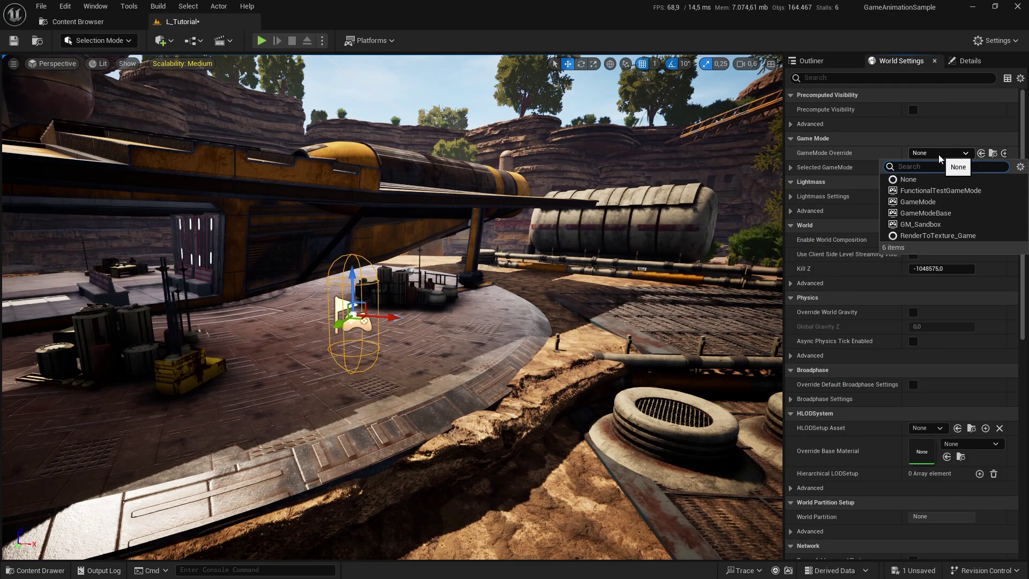
pyautogui.click(930, 225)
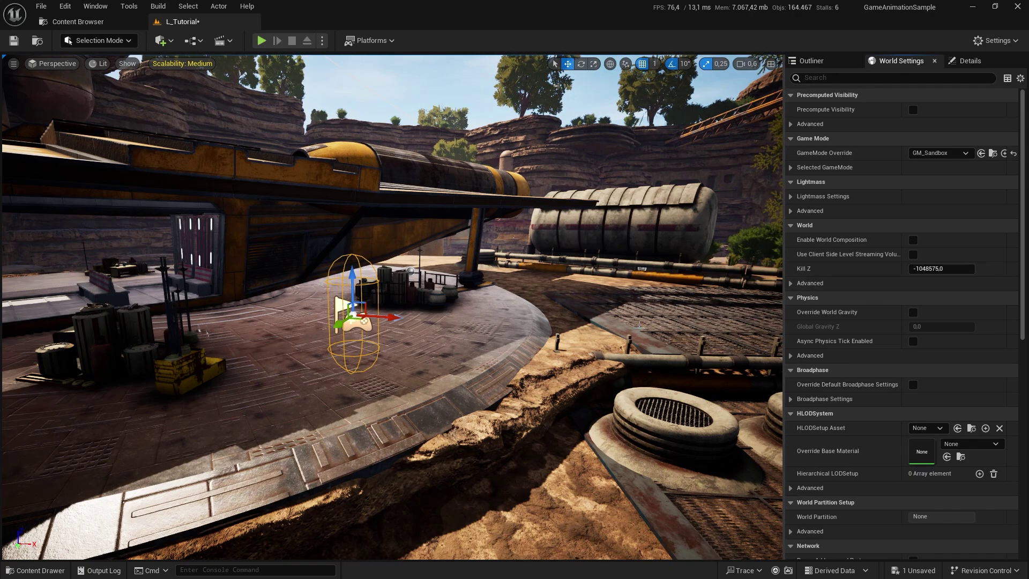
pyautogui.click(70, 22)
# Search Content for 'Level Block' and drag LevelBlock_Traversable onto the L_Tutorial platform
pyautogui.click(344, 58)
pyautogui.write('Level Block')
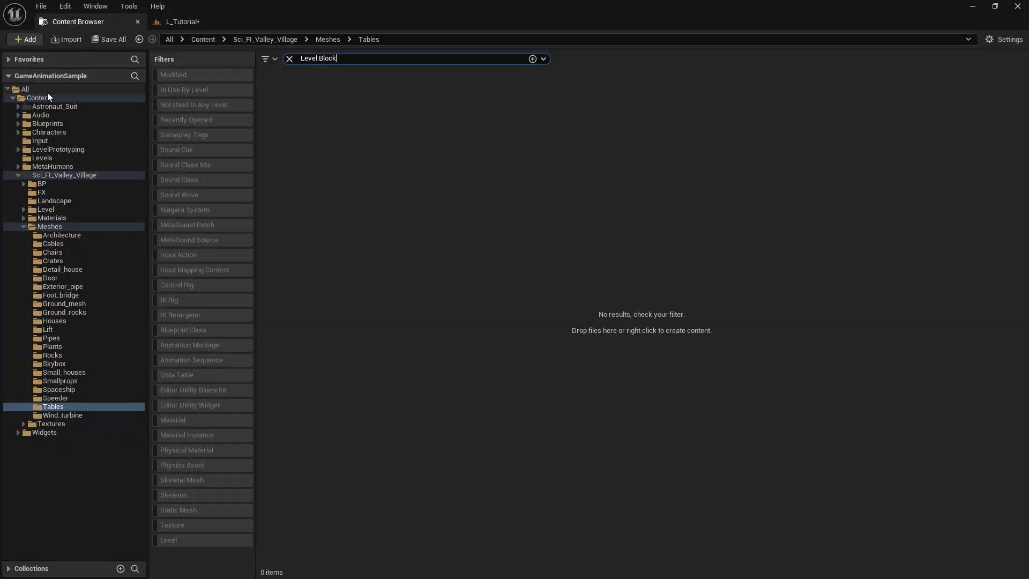
pyautogui.click(48, 97)
pyautogui.moveTo(325, 112)
pyautogui.mouseDown()
pyautogui.moveTo(186, 17)
pyautogui.moveTo(432, 353)
pyautogui.mouseUp()
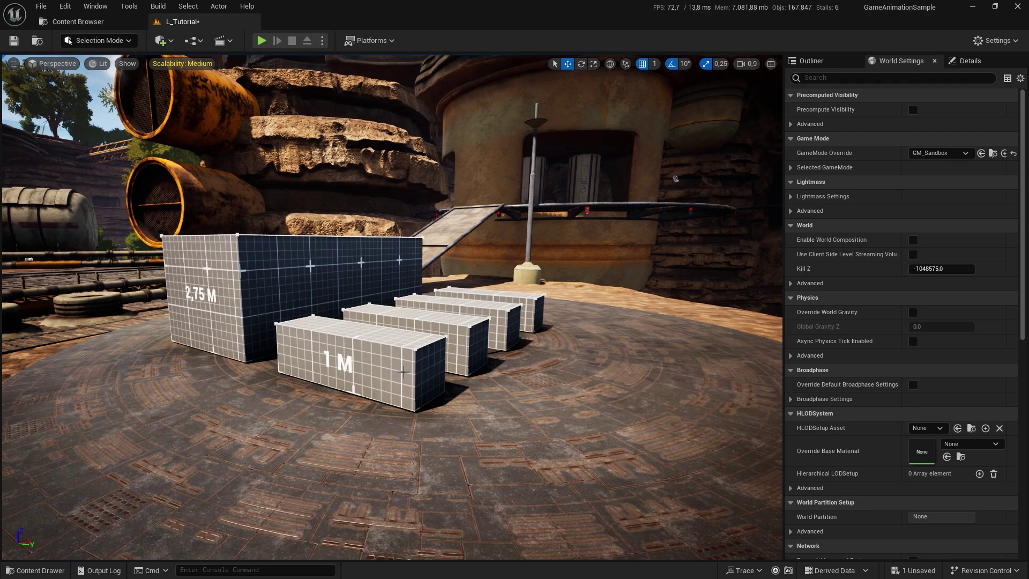
pyautogui.click(374, 348)
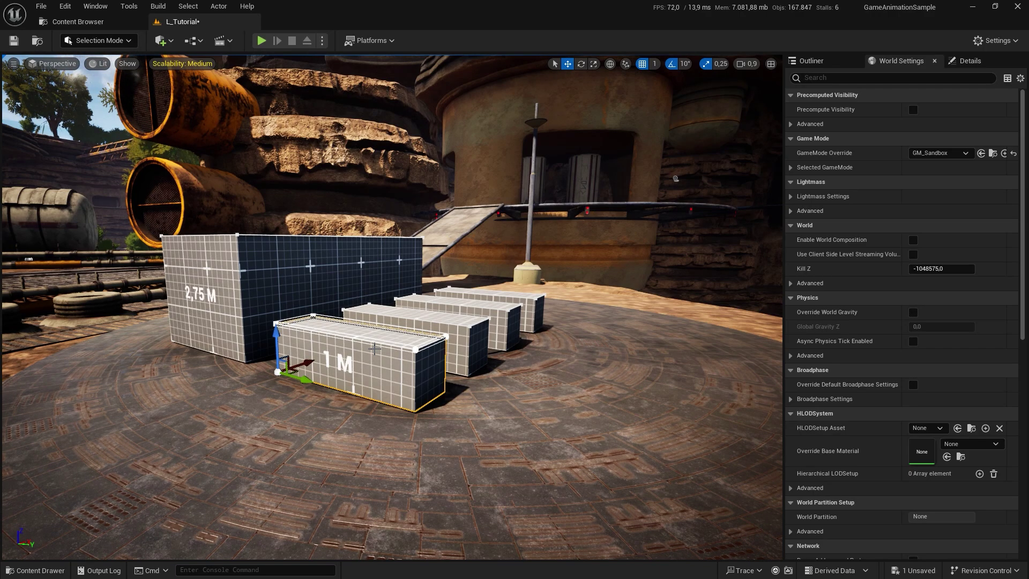
pyautogui.doubleClick(374, 348)
pyautogui.scroll(-3, 401, 375)
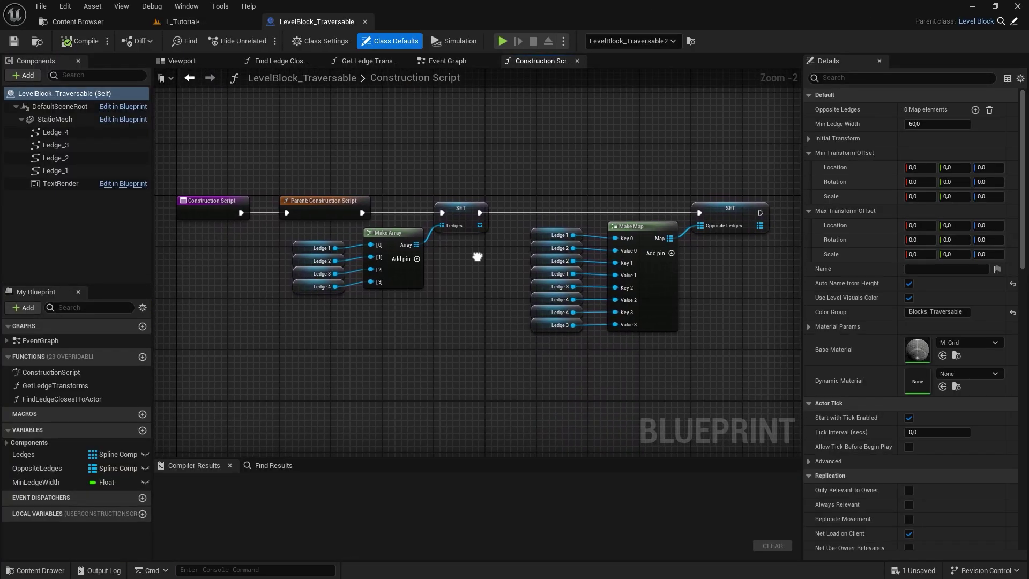
pyautogui.moveTo(401, 374); pyautogui.dragTo(483, 275, button='right')
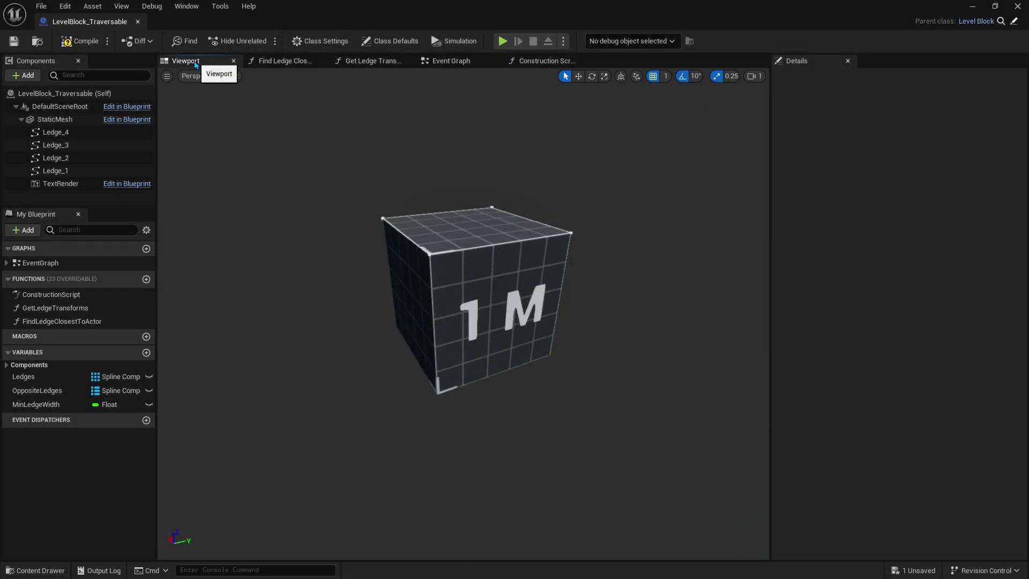
pyautogui.click(56, 133)
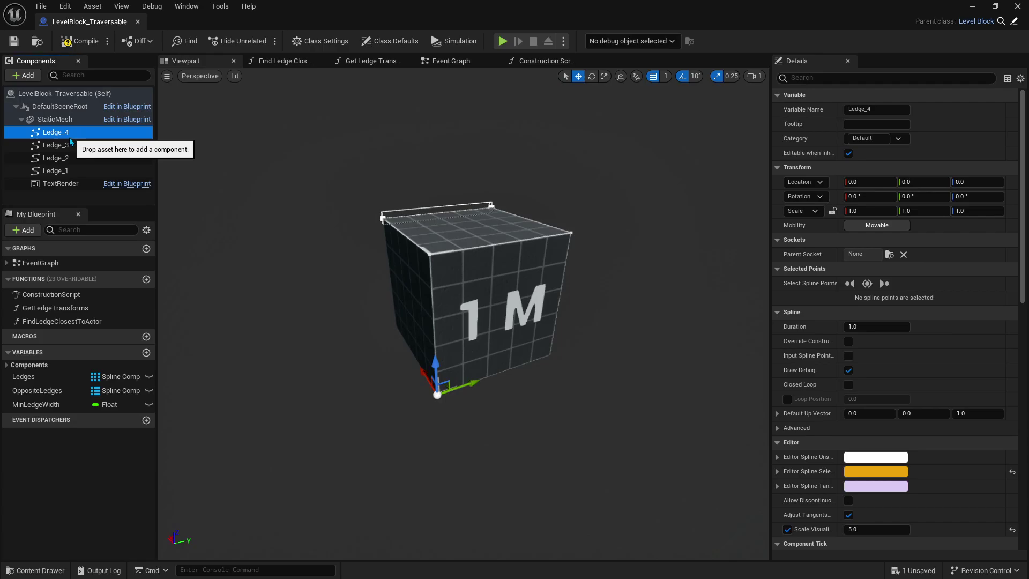
pyautogui.keyDown('ctrl'); pyautogui.click(57, 145); pyautogui.keyUp('ctrl')
pyautogui.keyDown('ctrl'); pyautogui.click(56, 158); pyautogui.keyUp('ctrl')
pyautogui.keyDown('ctrl'); pyautogui.click(69, 171); pyautogui.keyUp('ctrl')
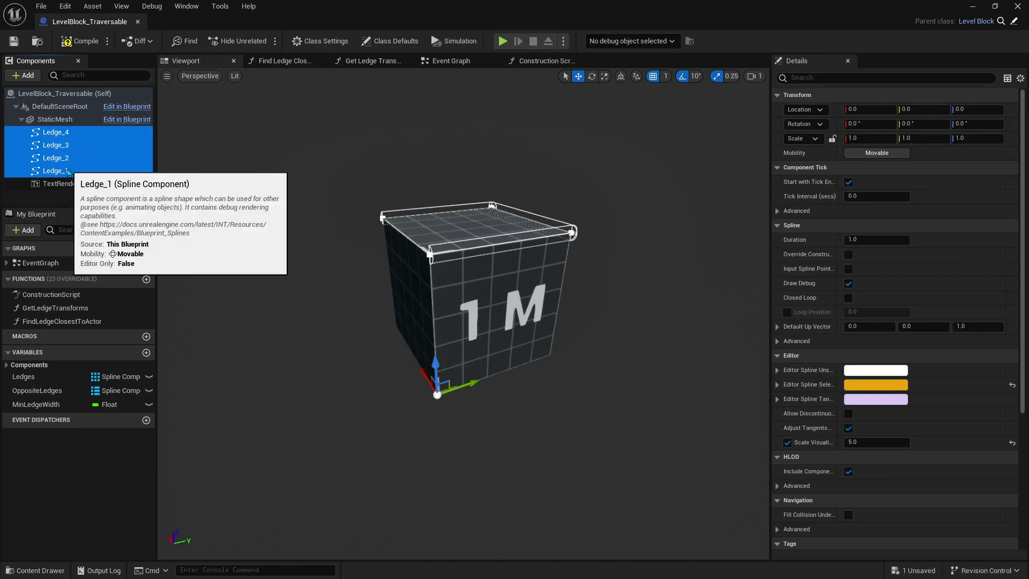
pyautogui.keyDown('alt'); pyautogui.moveTo(288, 266); pyautogui.dragTo(252, 268); pyautogui.keyUp('alt')
pyautogui.keyDown('alt'); pyautogui.moveTo(463, 316); pyautogui.dragTo(333, 322); pyautogui.keyUp('alt')
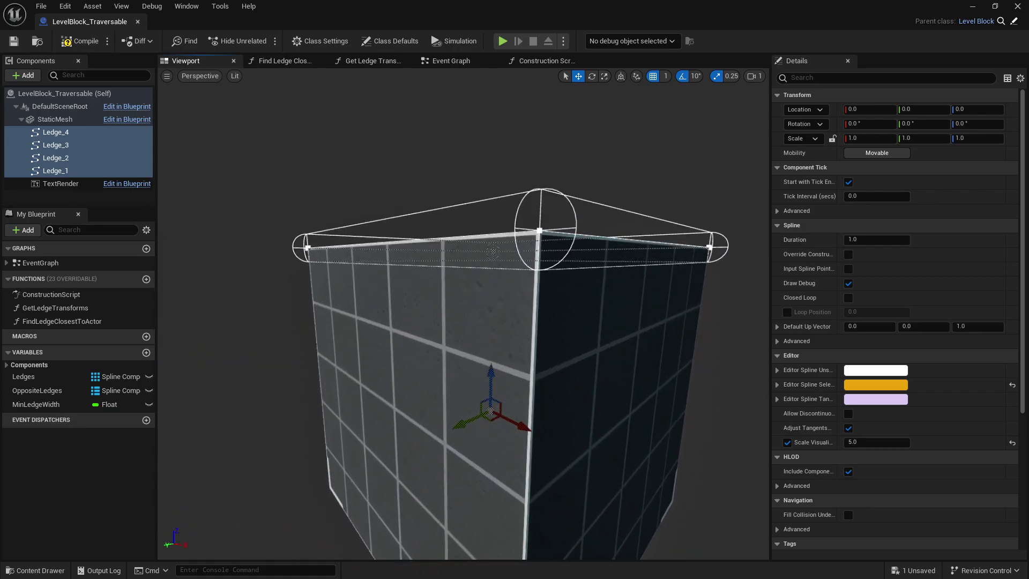
pyautogui.keyDown('alt'); pyautogui.moveTo(483, 376); pyautogui.dragTo(514, 375); pyautogui.keyUp('alt')
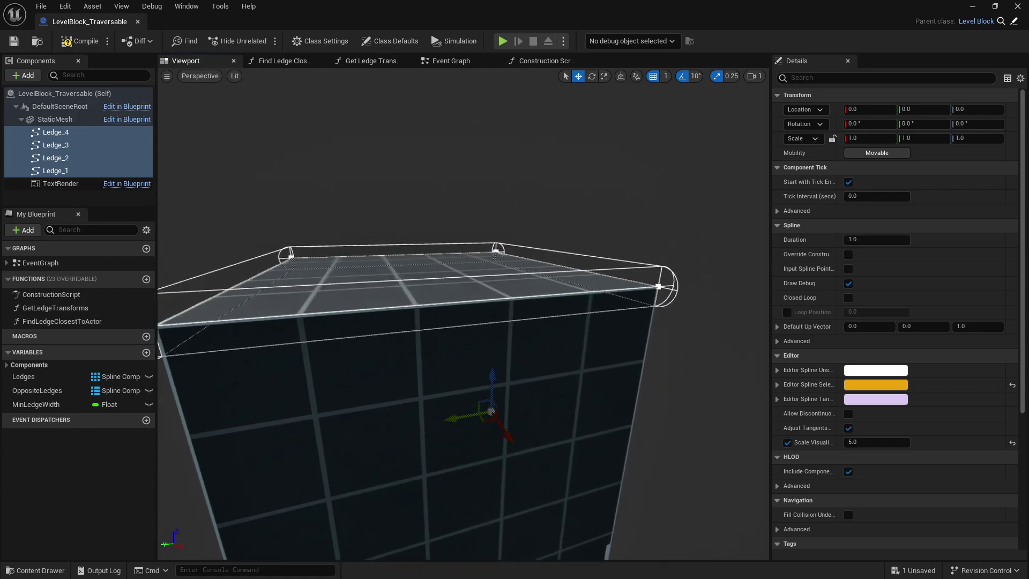
pyautogui.press('f')
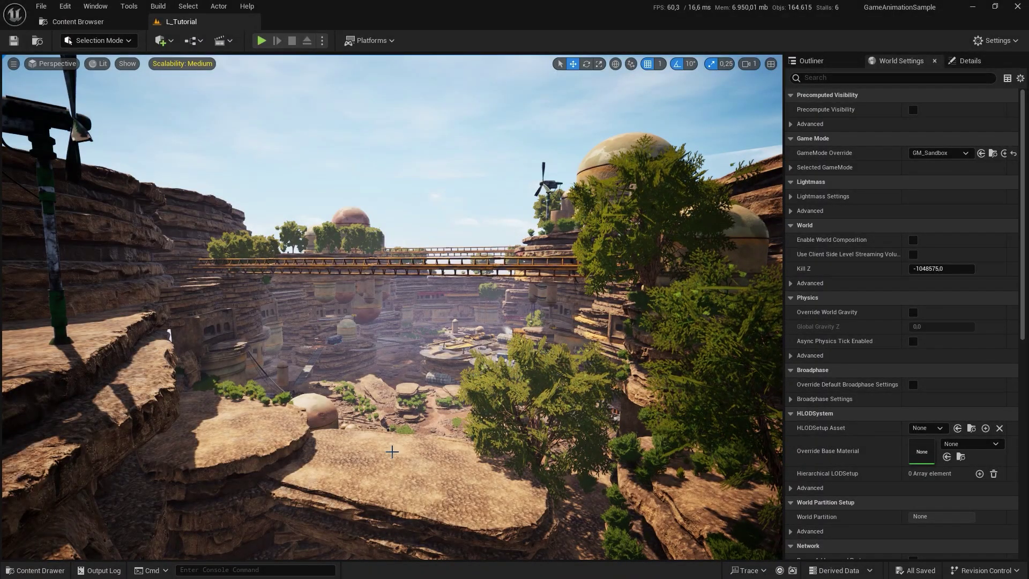
# Search the Content Browser for 'open' and open EUB_OpenWidget's Event Graph
pyautogui.click(79, 21)
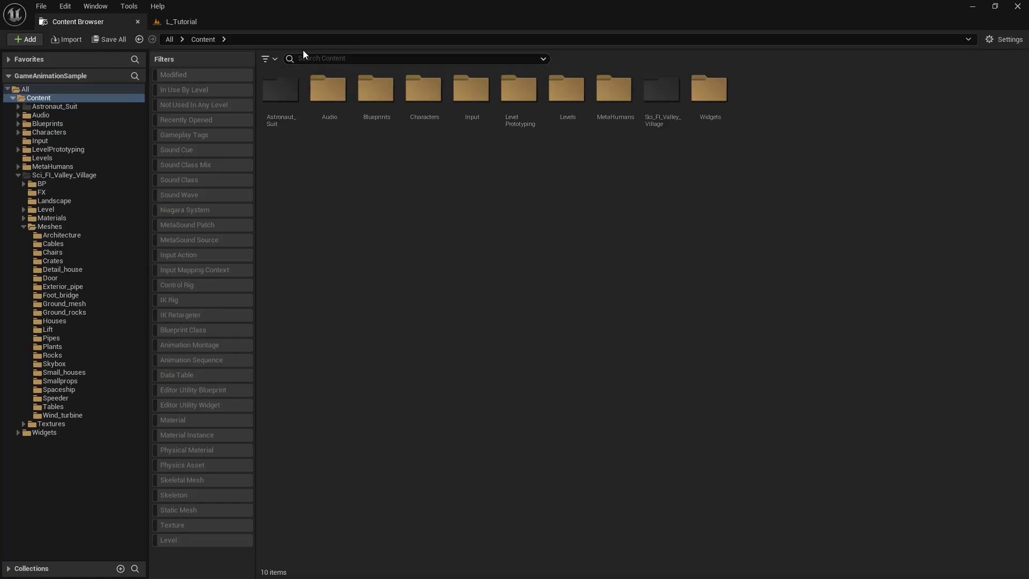
pyautogui.write('open')
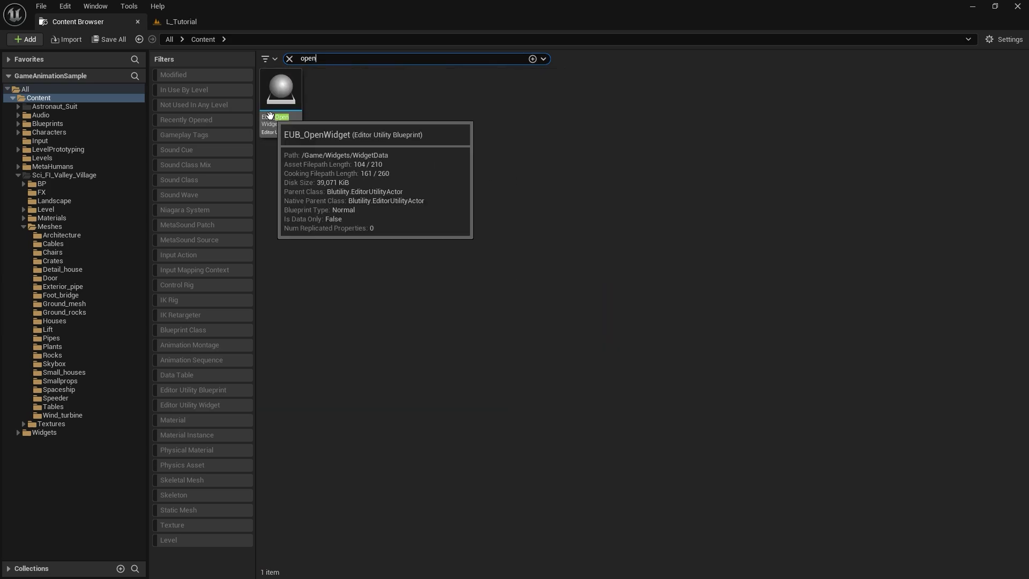
pyautogui.click(270, 115)
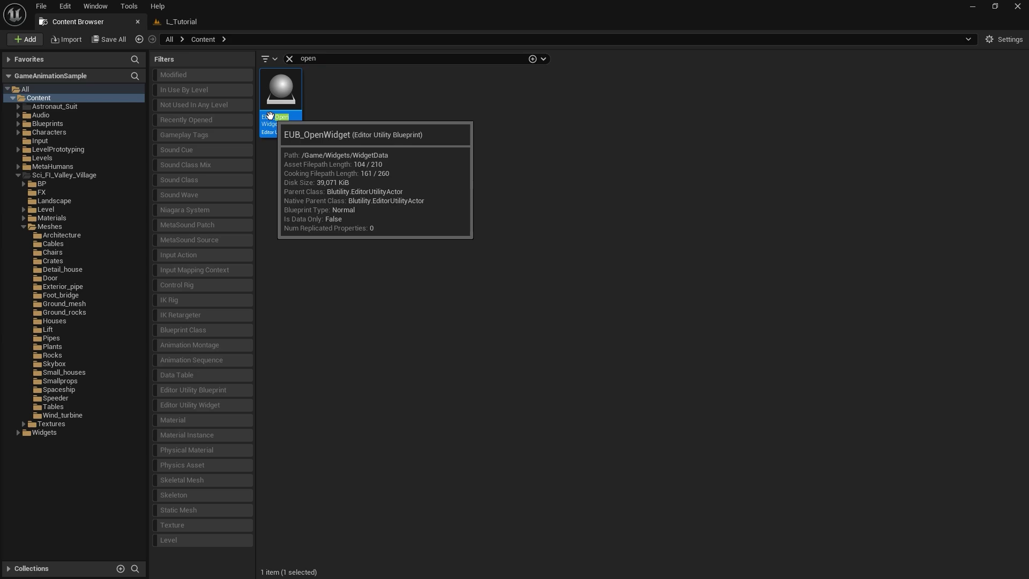
pyautogui.doubleClick(270, 115)
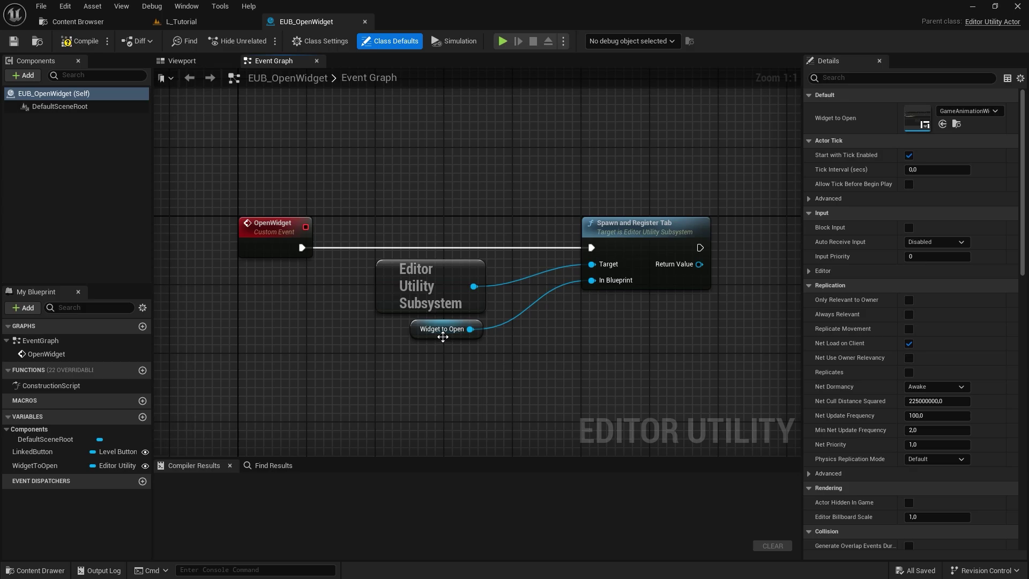
# Check that Widget to Open points to GameAnimationWidget by viewing it in the designer
pyautogui.click(442, 335)
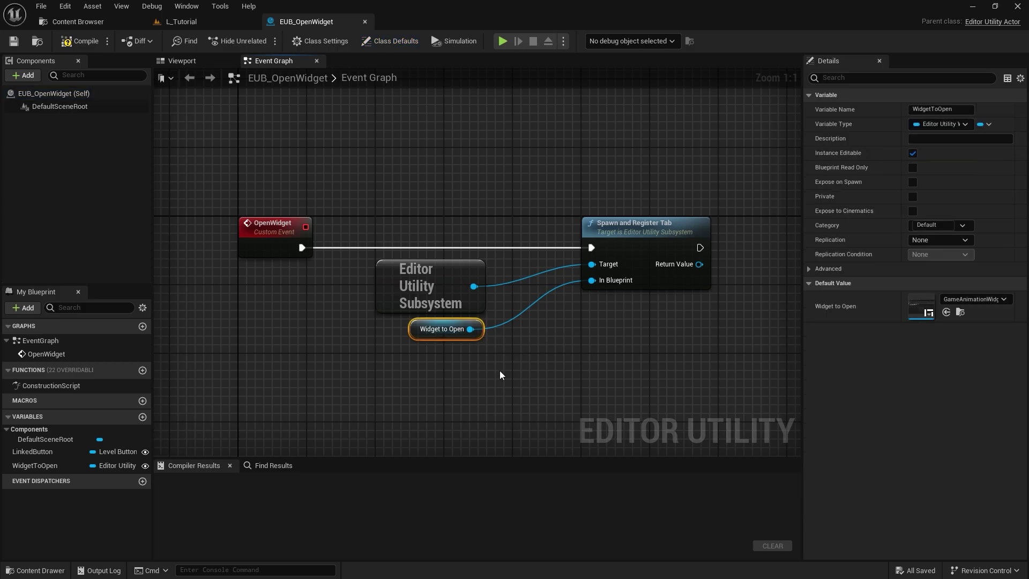
pyautogui.click(960, 313)
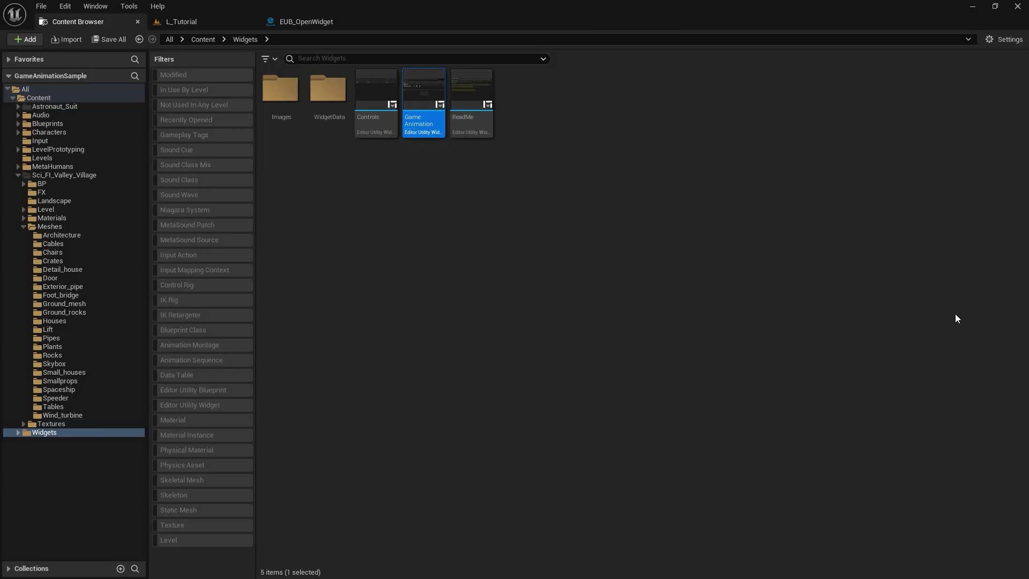
pyautogui.doubleClick(427, 120)
pyautogui.moveTo(411, 392); pyautogui.dragTo(415, 369, button='right')
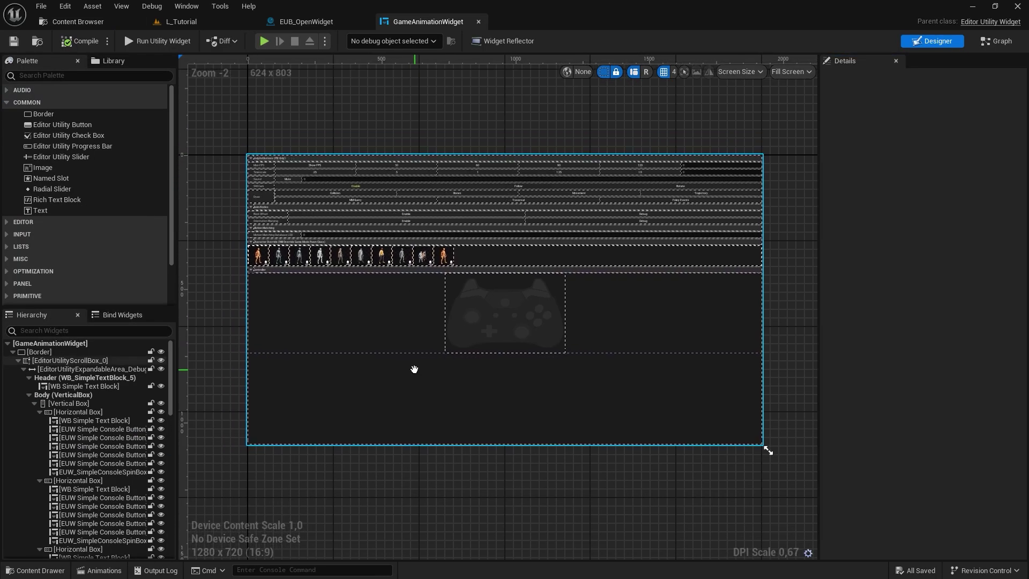
pyautogui.click(306, 21)
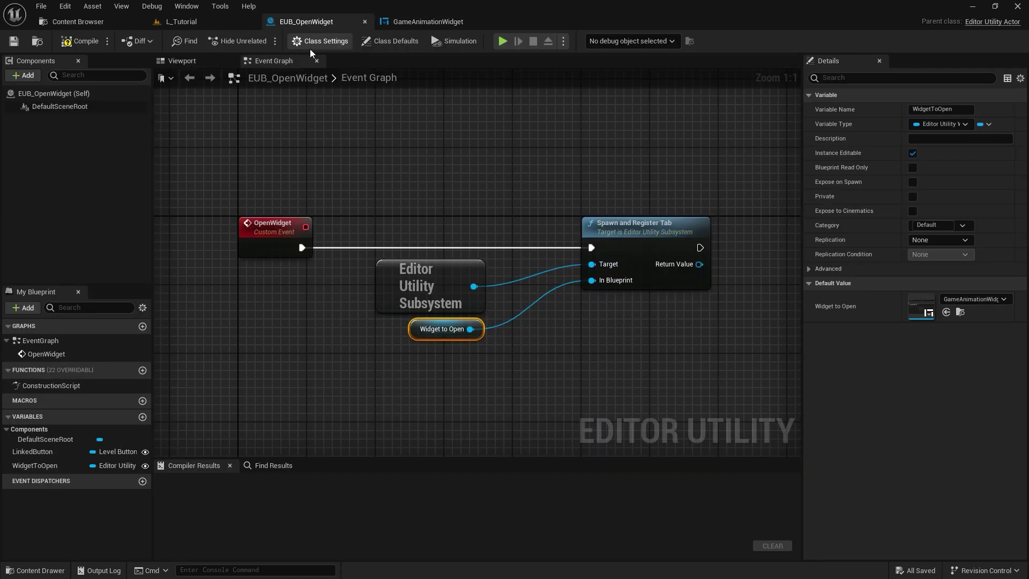
# Add an Event BeginPlay node with a Delay node after its execution output
pyautogui.moveTo(362, 133); pyautogui.dragTo(385, 243, button='right')
pyautogui.rightClick(332, 214)
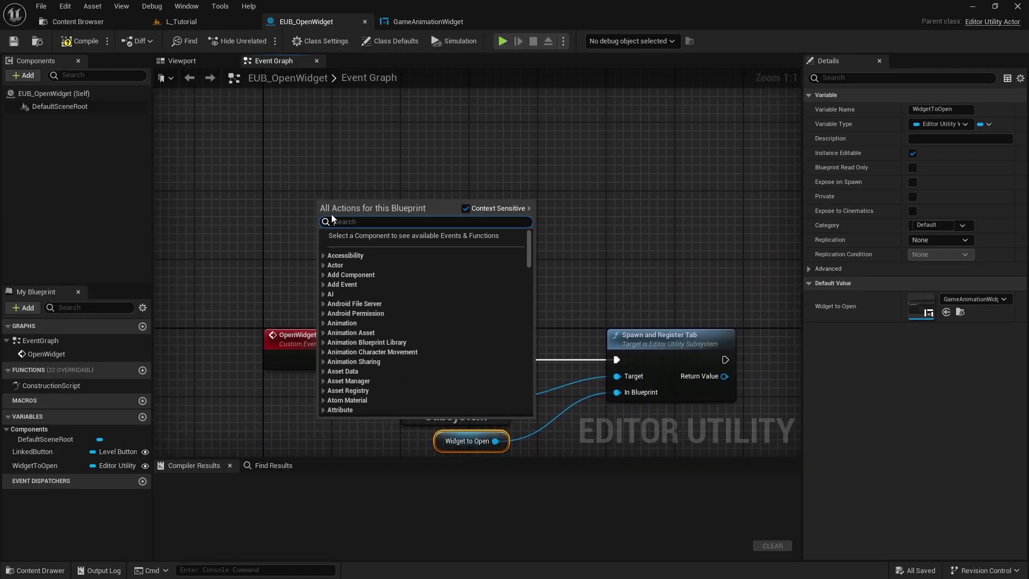
pyautogui.write('beginplay')
pyautogui.press('Return')
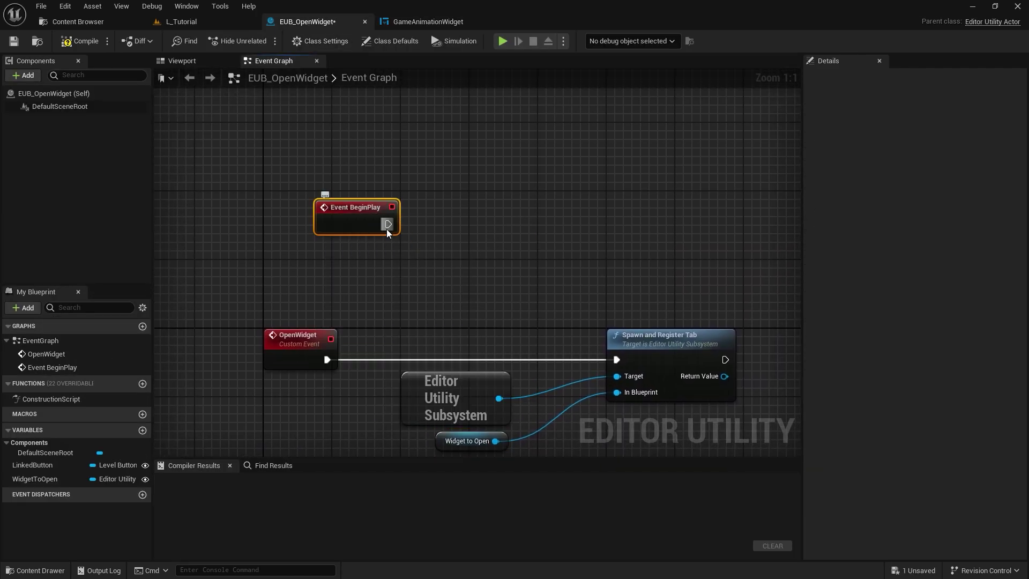
pyautogui.moveTo(388, 225); pyautogui.dragTo(459, 236)
pyautogui.write('open')
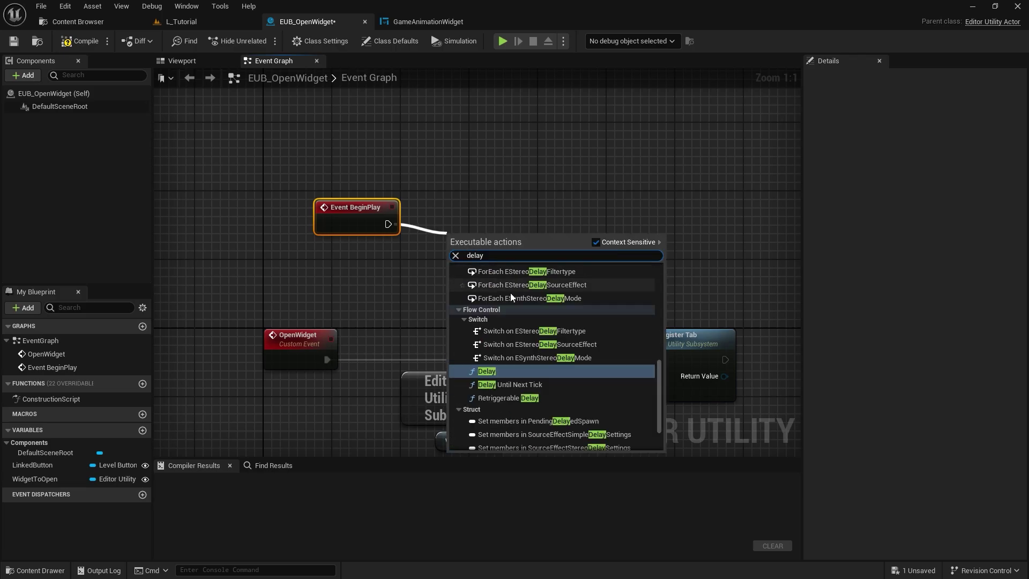
pyautogui.press('Escape')
# Reposition BeginPlay and Delay, set the Delay duration to 1, and compile the blueprint
pyautogui.keyDown('ctrl'); pyautogui.click(354, 206); pyautogui.keyUp('ctrl')
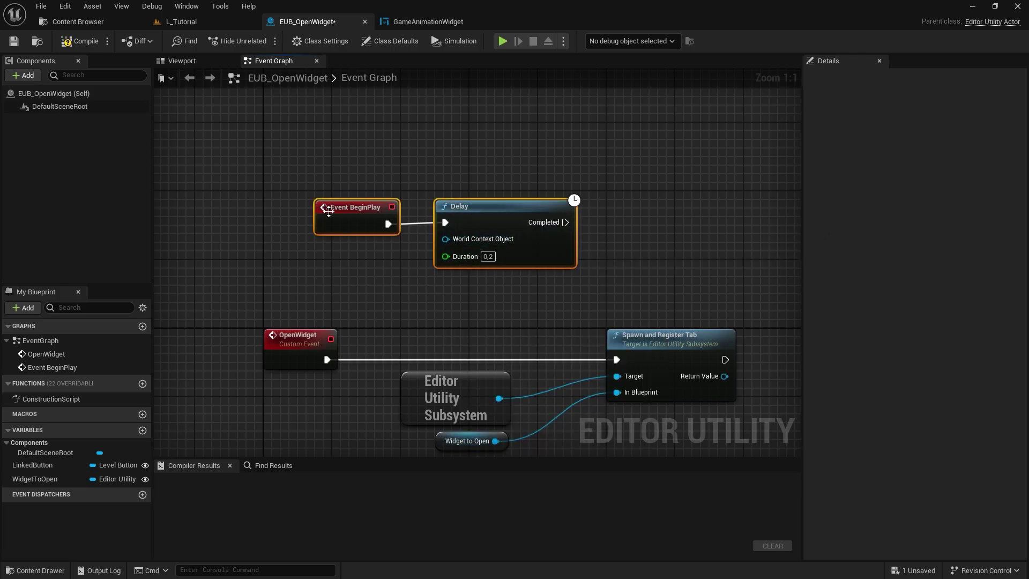
pyautogui.moveTo(531, 214)
pyautogui.mouseDown()
pyautogui.moveTo(448, 213)
pyautogui.moveTo(616, 359)
pyautogui.mouseUp()
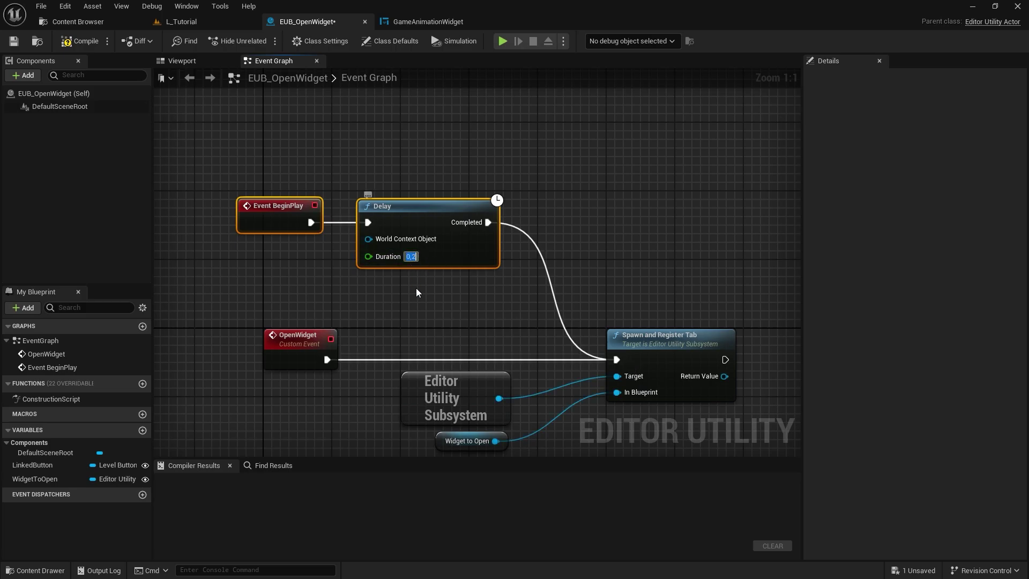
pyautogui.write('1')
pyautogui.click(429, 329)
pyautogui.click(81, 40)
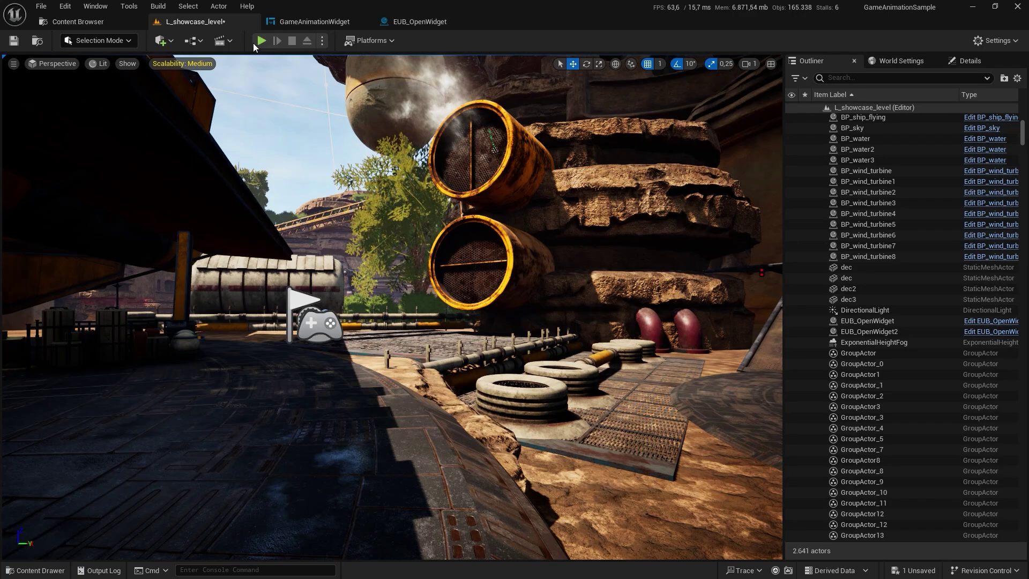
# Play the level, turn Draw Movement off and Trajectory on, then run the character forward
pyautogui.hotkey('alt', 'p')
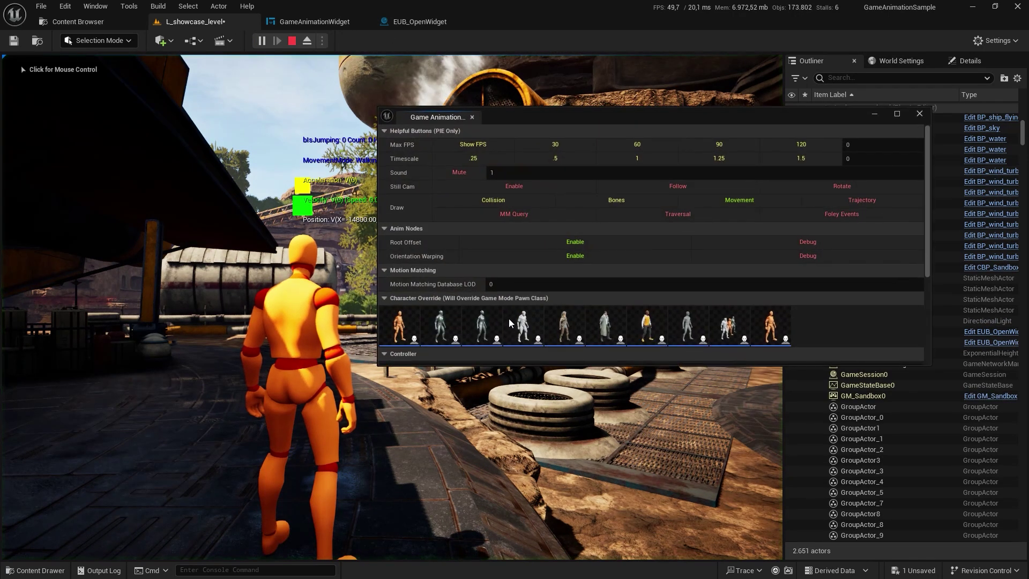
pyautogui.moveTo(692, 117); pyautogui.dragTo(687, 130)
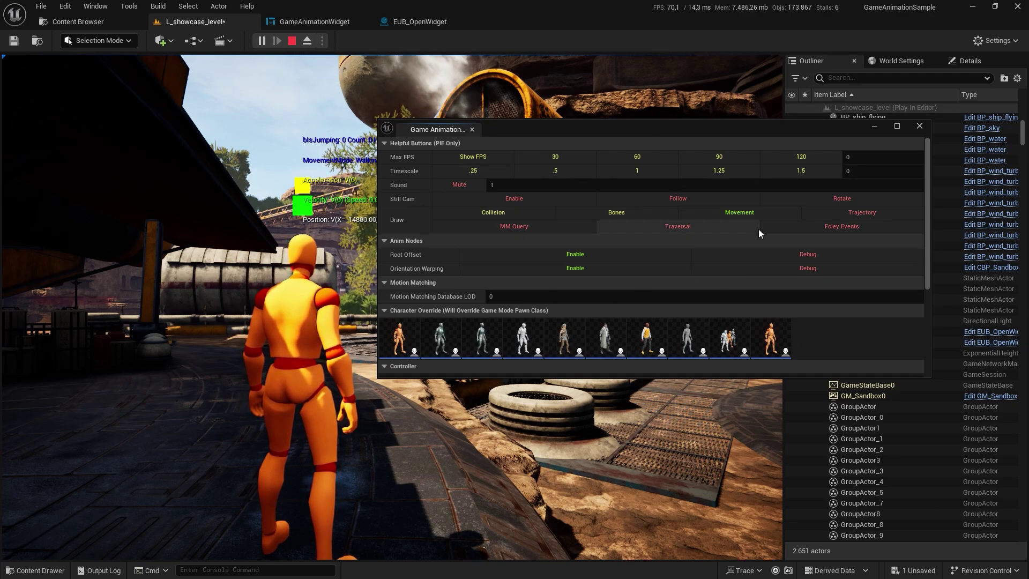
pyautogui.click(729, 215)
pyautogui.click(819, 213)
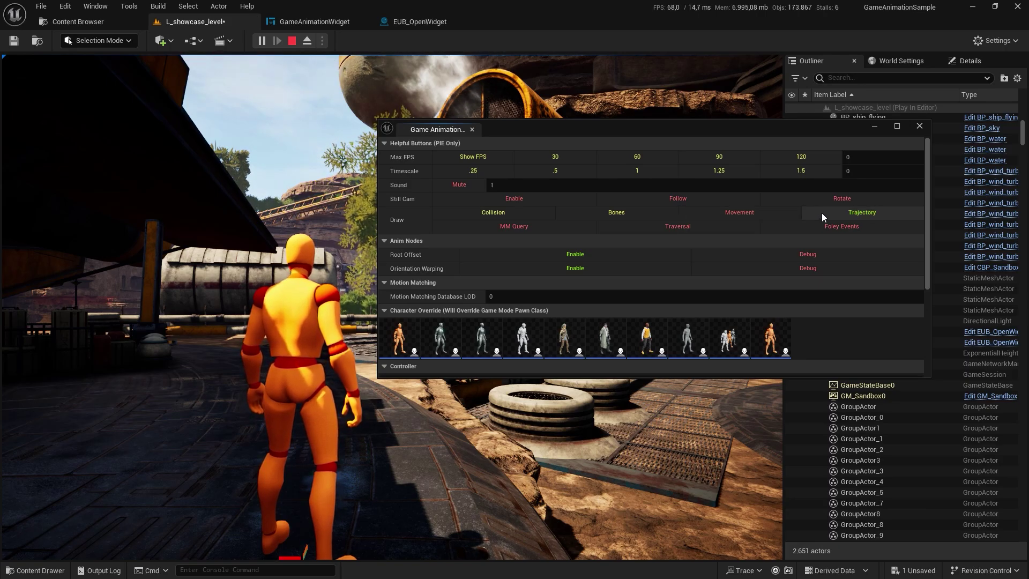
pyautogui.click(920, 126)
pyautogui.click(571, 275)
pyautogui.press('w')
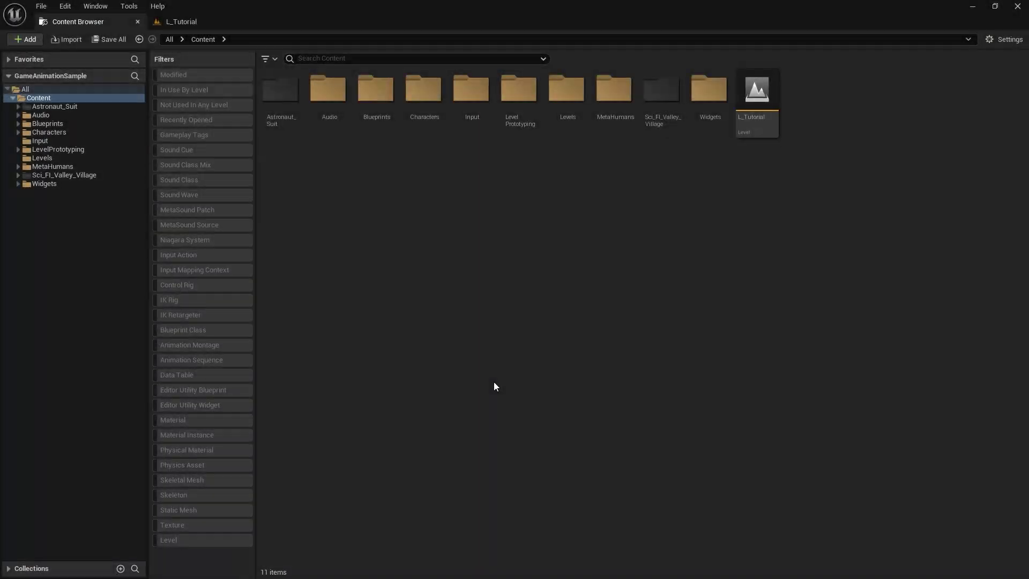
# In Astronaut_Suit, filter by Physics Asset, Skeletal Mesh and Skeleton in turn, then return to Content
pyautogui.click(18, 106)
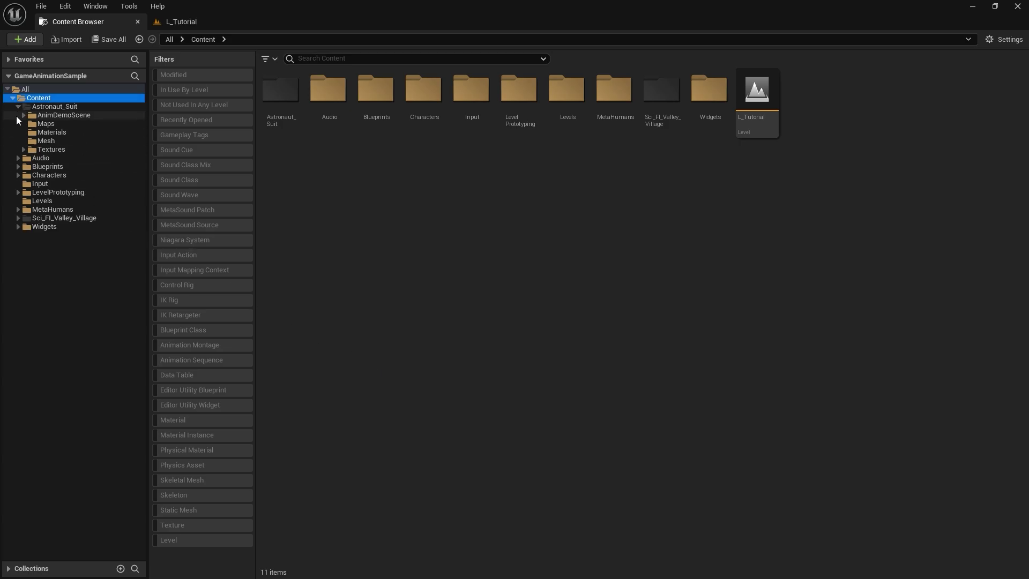
pyautogui.click(56, 106)
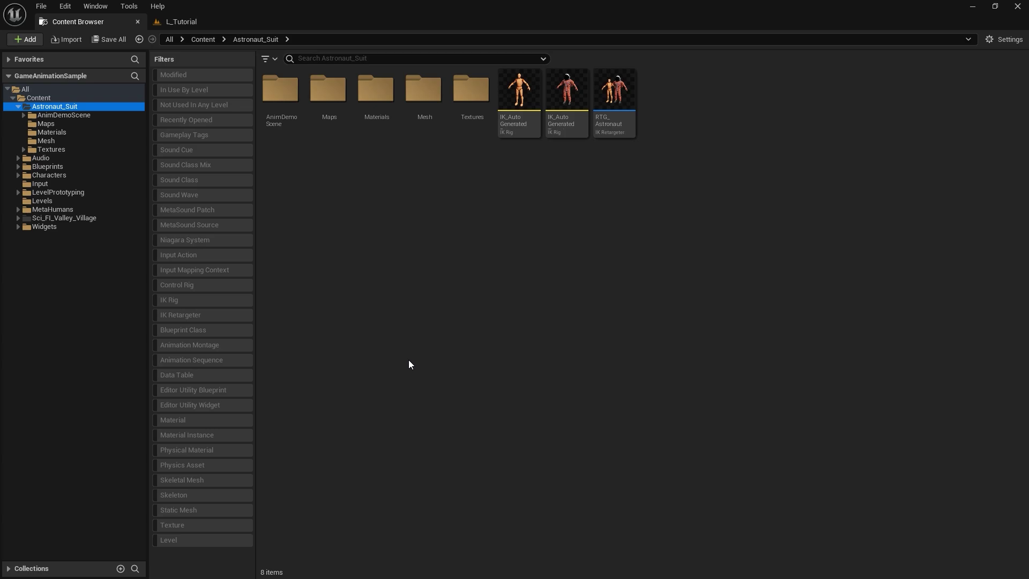
pyautogui.click(209, 468)
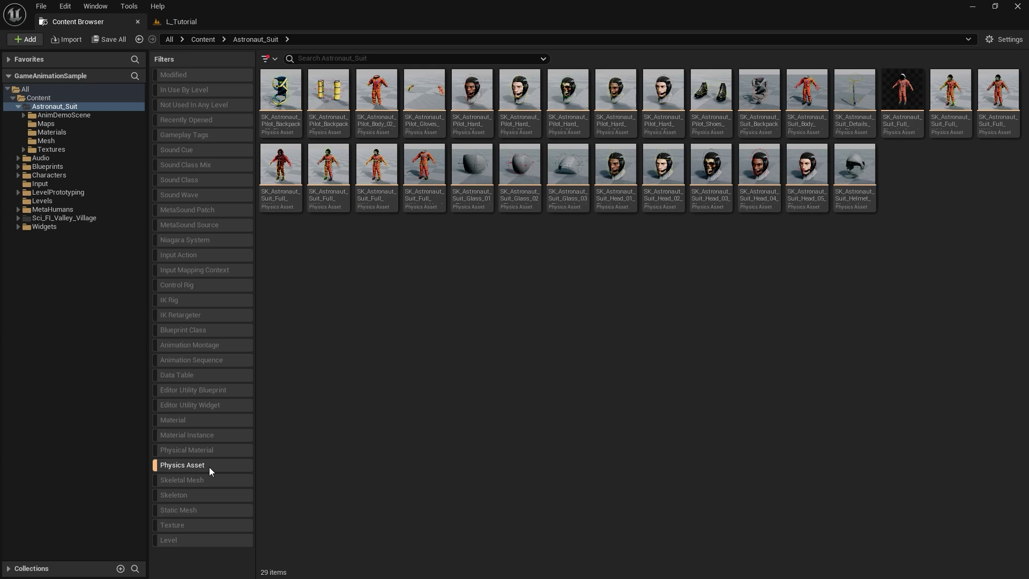
pyautogui.click(210, 467)
pyautogui.click(209, 479)
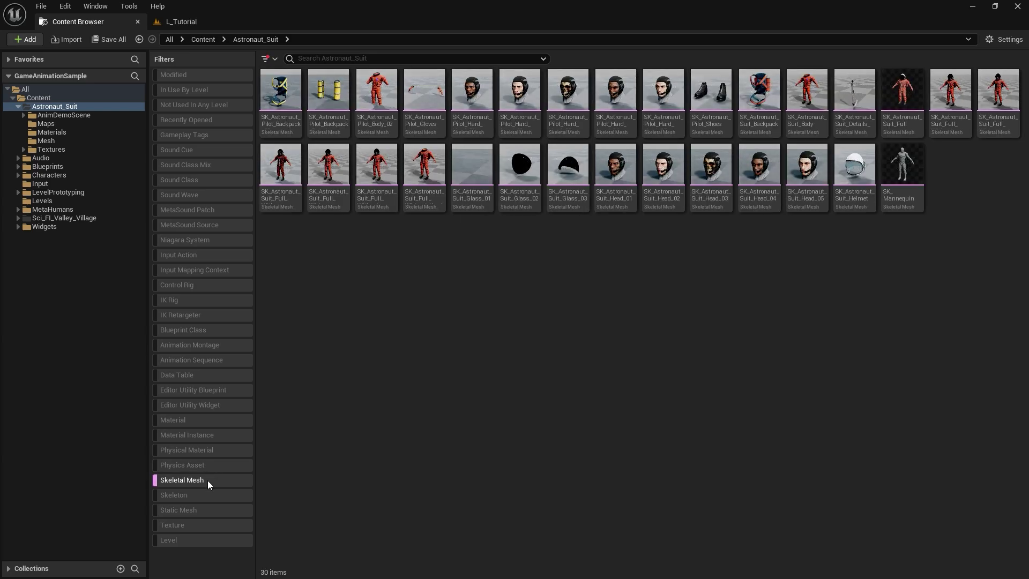
pyautogui.click(207, 481)
pyautogui.click(198, 497)
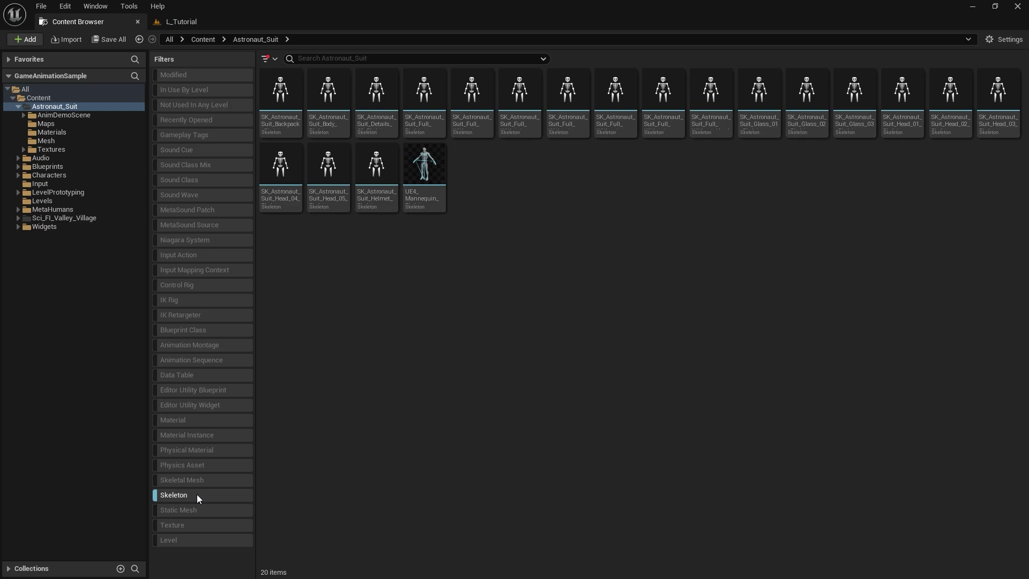
pyautogui.click(197, 494)
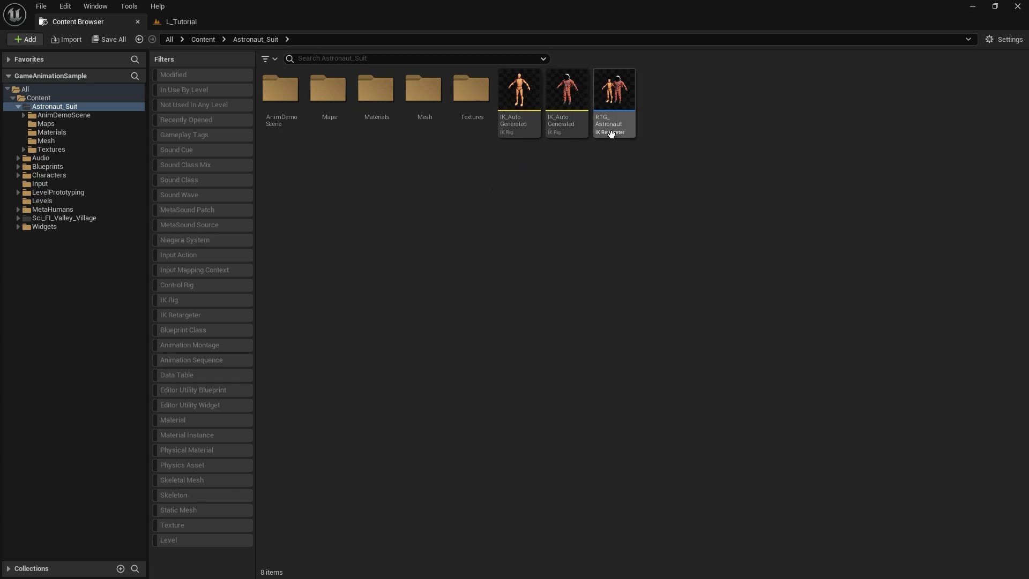
pyautogui.moveTo(615, 133)
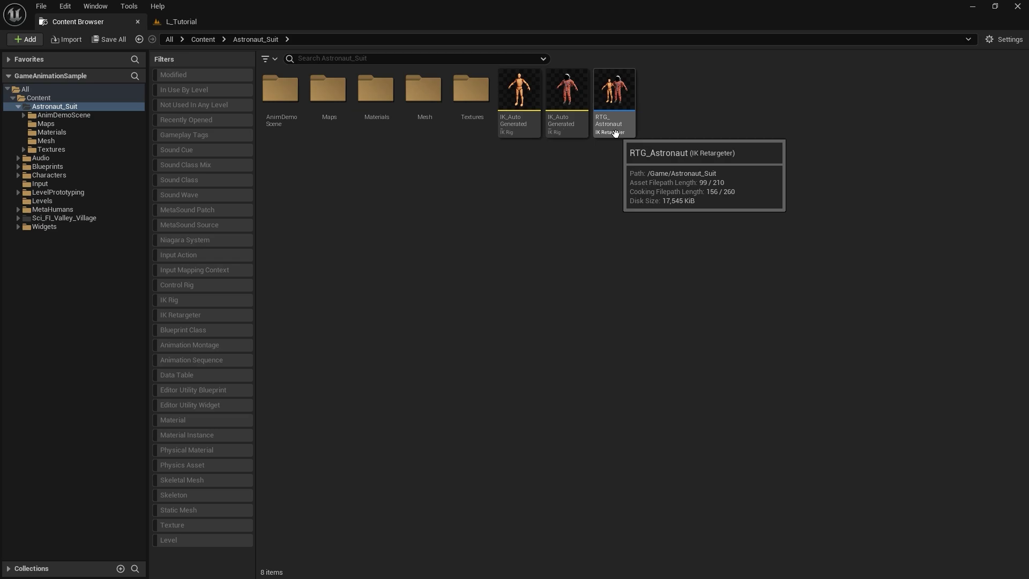
pyautogui.click(38, 99)
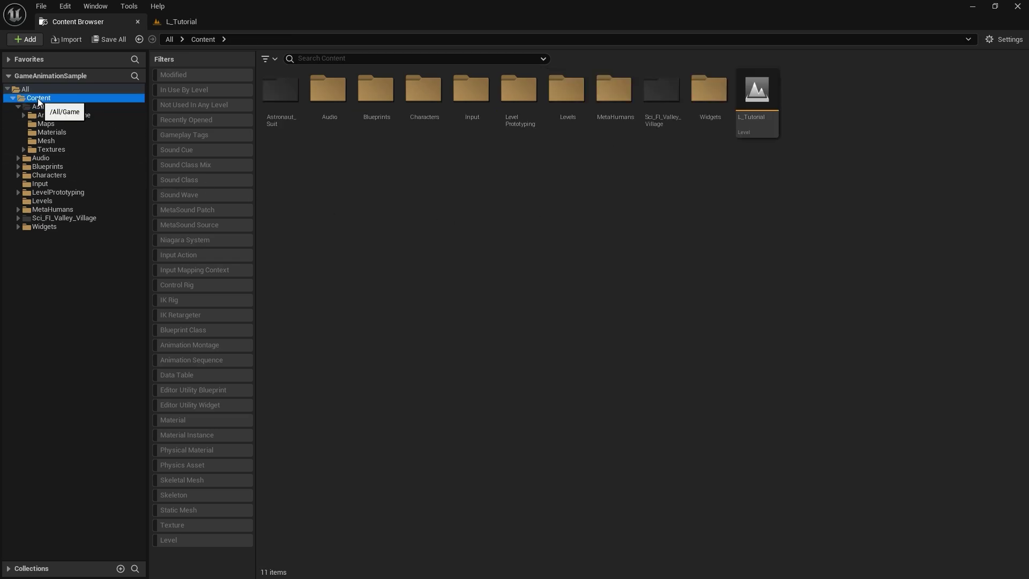
# Retarget the M_Neutral_AO_Stand_X+45_Y+90 animation with SK_Astronaut_Suit_Full as the target mesh
pyautogui.click(199, 360)
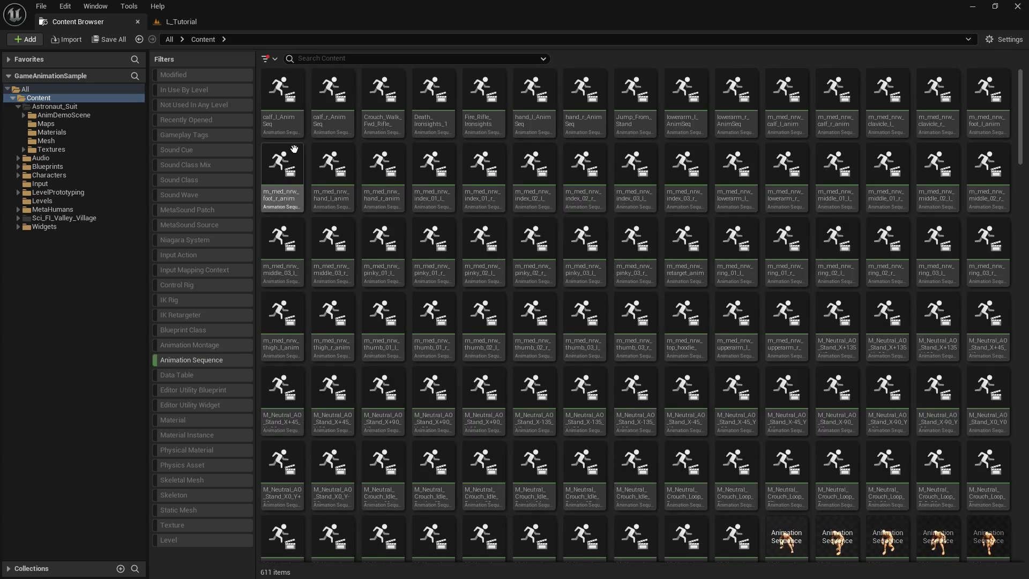
pyautogui.rightClick(283, 414)
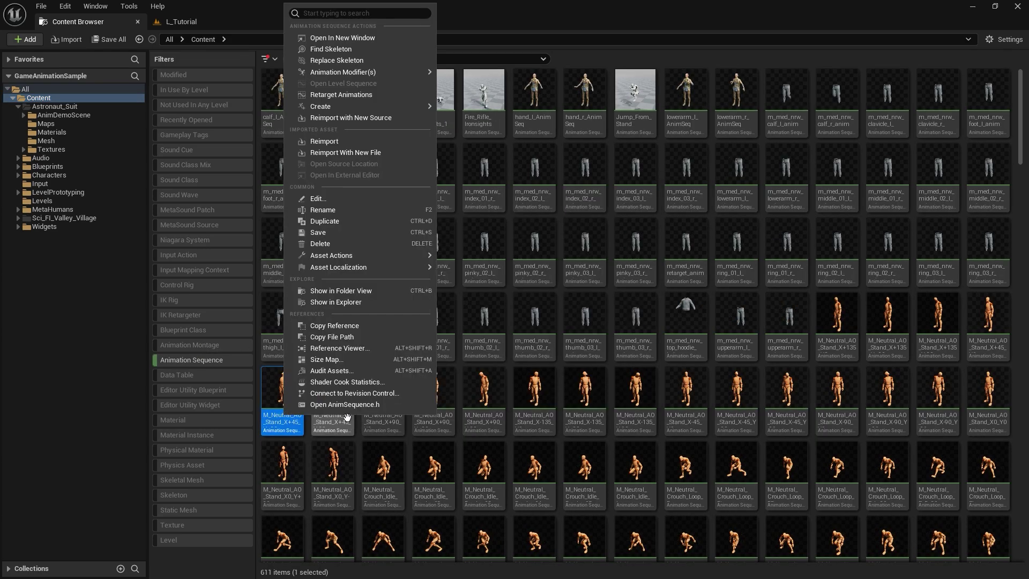
pyautogui.click(384, 94)
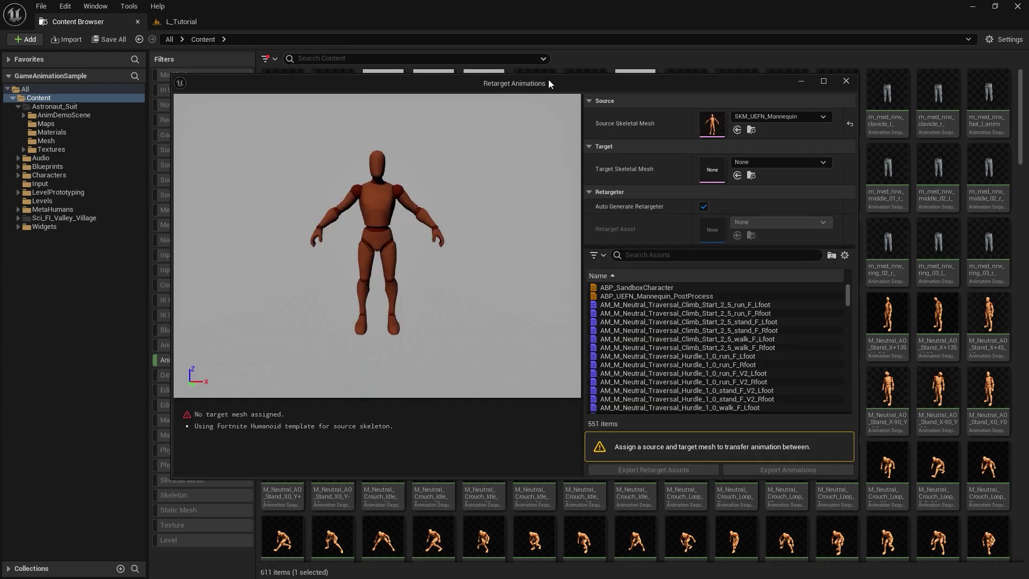
pyautogui.click(762, 160)
pyautogui.moveTo(882, 287); pyautogui.dragTo(880, 316)
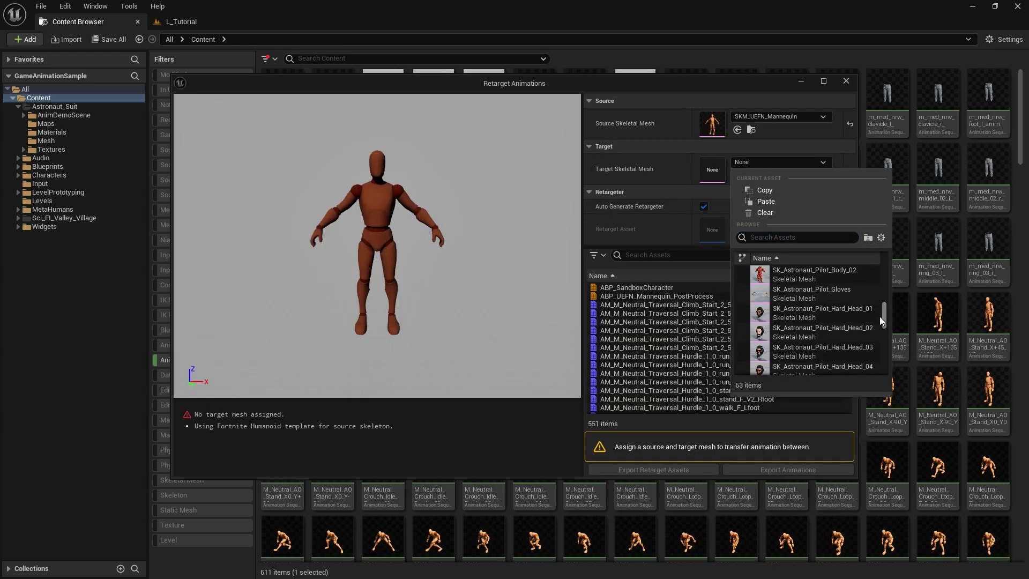
pyautogui.write('Full')
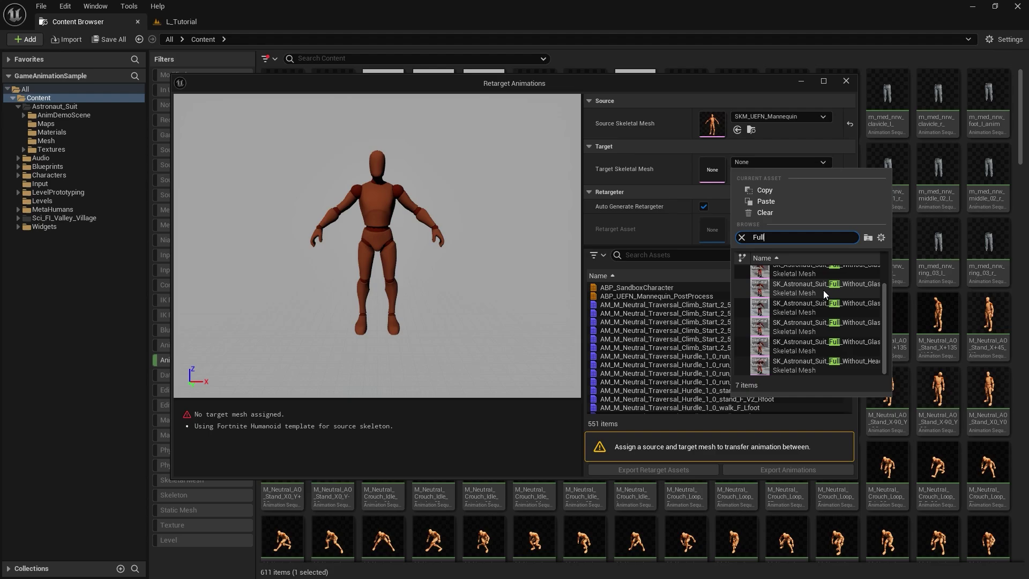
pyautogui.click(824, 291)
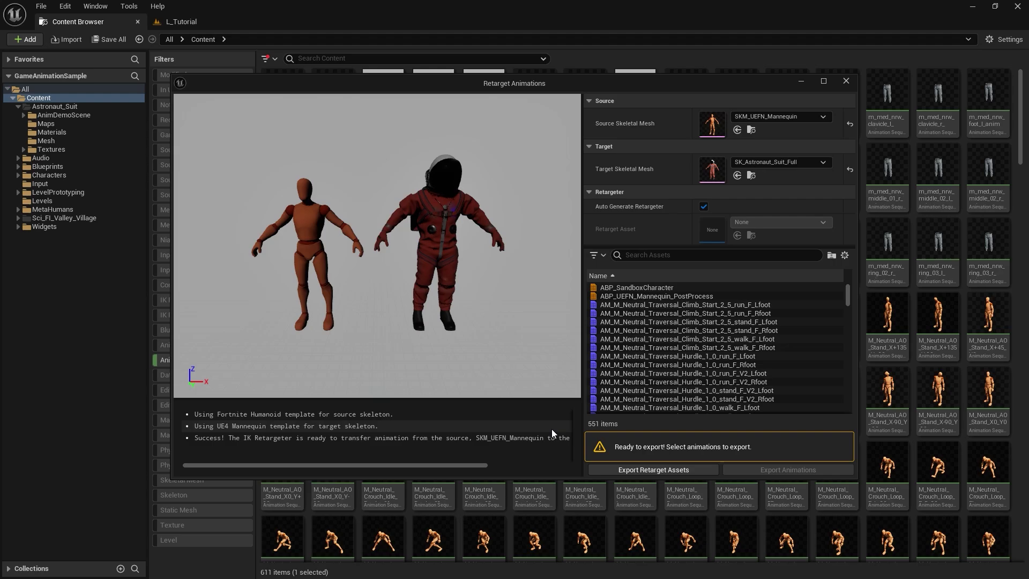
pyautogui.click(846, 82)
# Clear the Astronaut_Suit animation filter and open the RTG_Astronaut retargeter for comparison
pyautogui.click(66, 108)
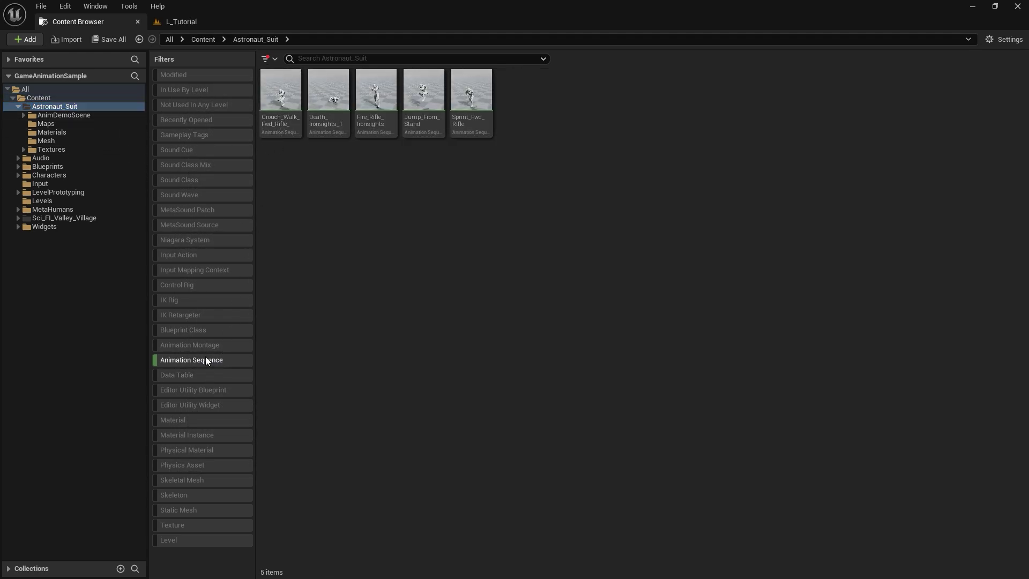
pyautogui.click(179, 359)
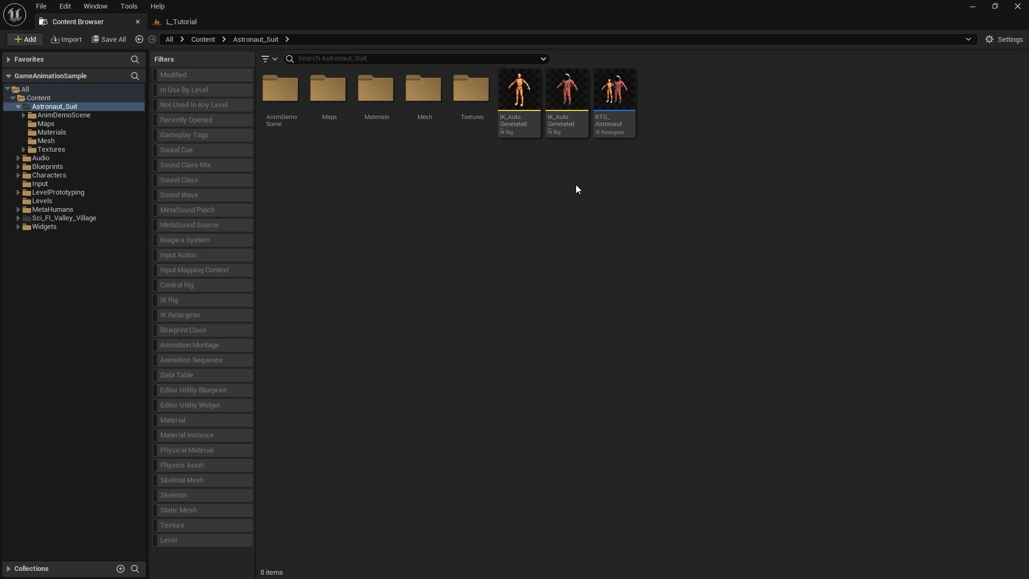
pyautogui.doubleClick(611, 118)
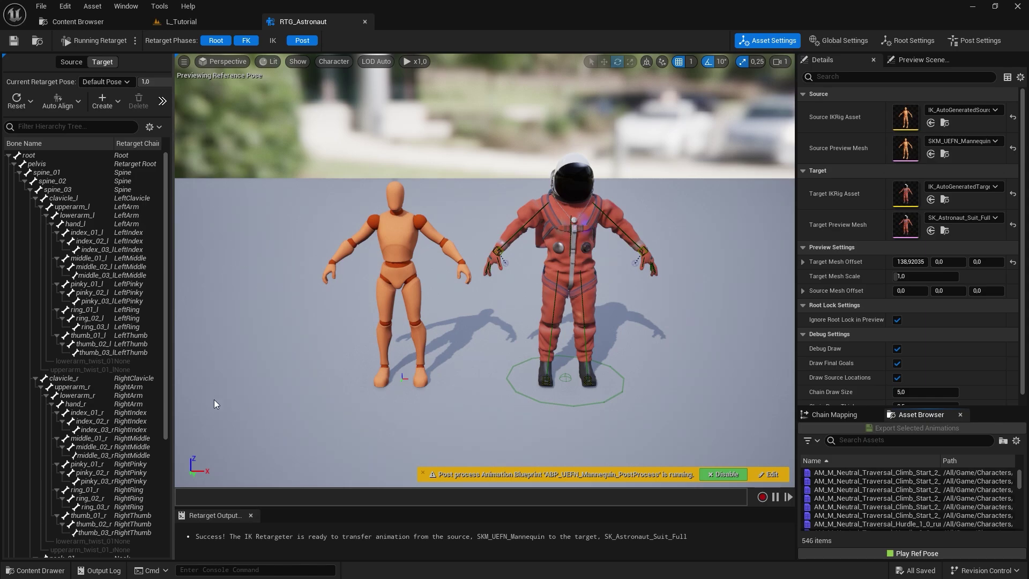
pyautogui.moveTo(165, 365); pyautogui.dragTo(163, 559)
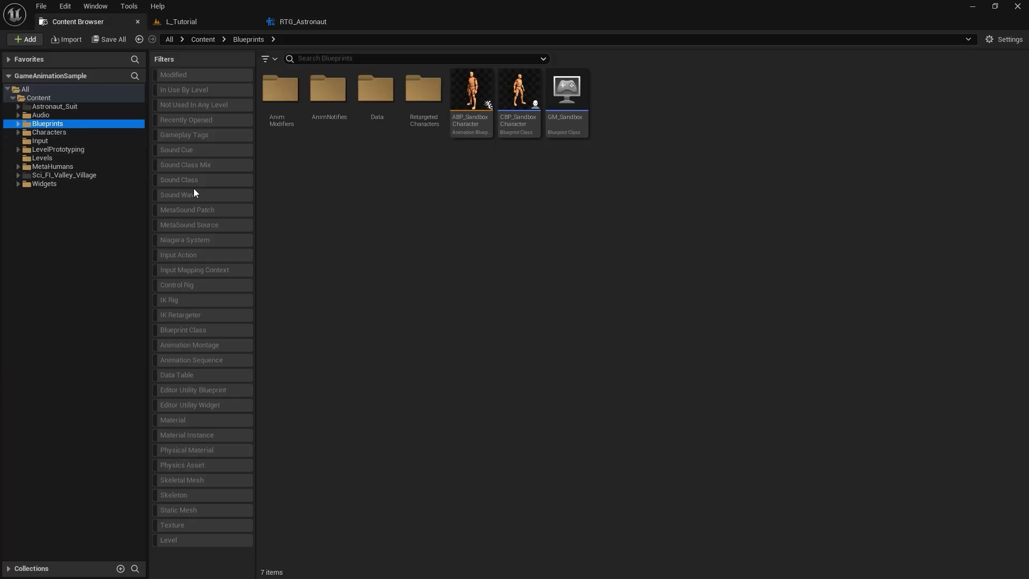
# Open ABP_GenericRetarget from RetargetedCharacters and look over its tag lookup and chain settings nodes
pyautogui.doubleClick(428, 109)
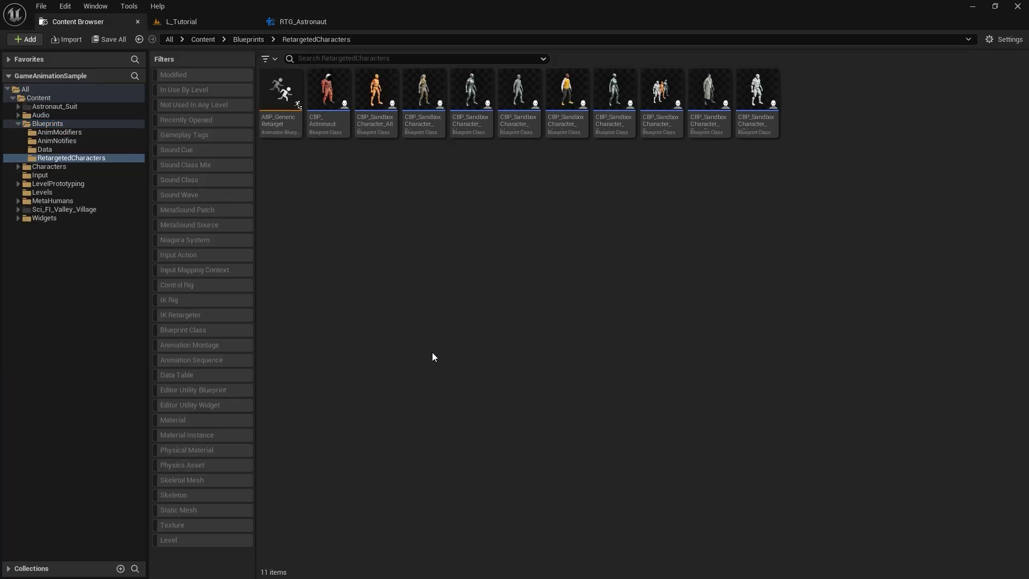
pyautogui.doubleClick(280, 90)
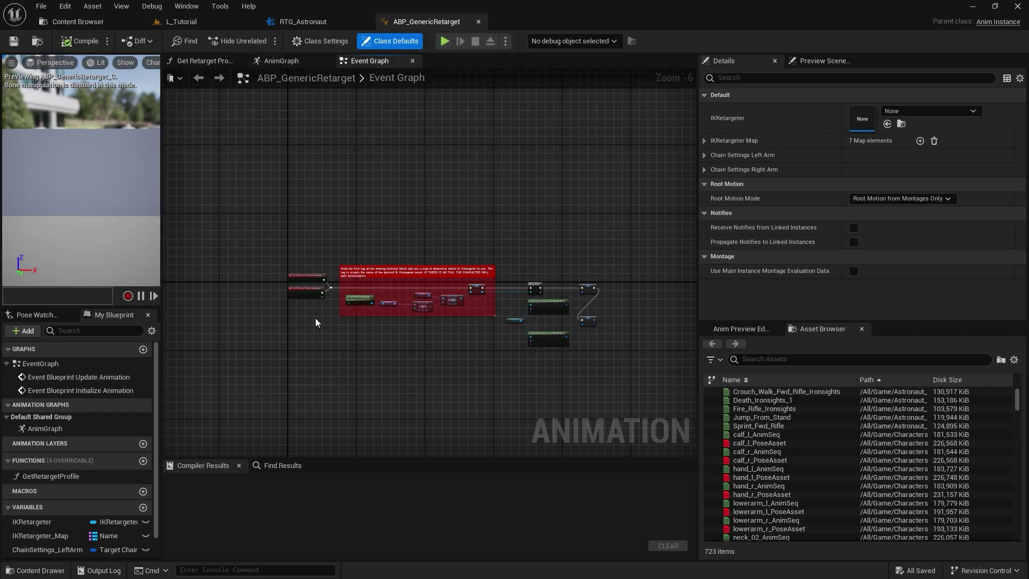
pyautogui.scroll(6, 315, 318)
pyautogui.moveTo(428, 349); pyautogui.dragTo(212, 357, button='right')
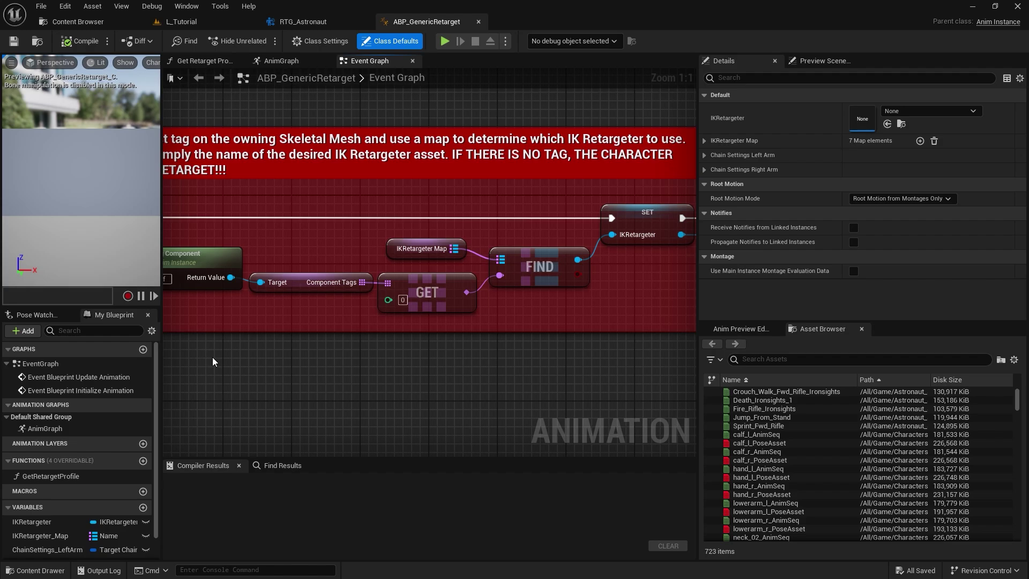
pyautogui.moveTo(491, 375)
pyautogui.mouseDown(button='right')
pyautogui.moveTo(182, 370)
pyautogui.moveTo(212, 378)
pyautogui.mouseUp(button='right')
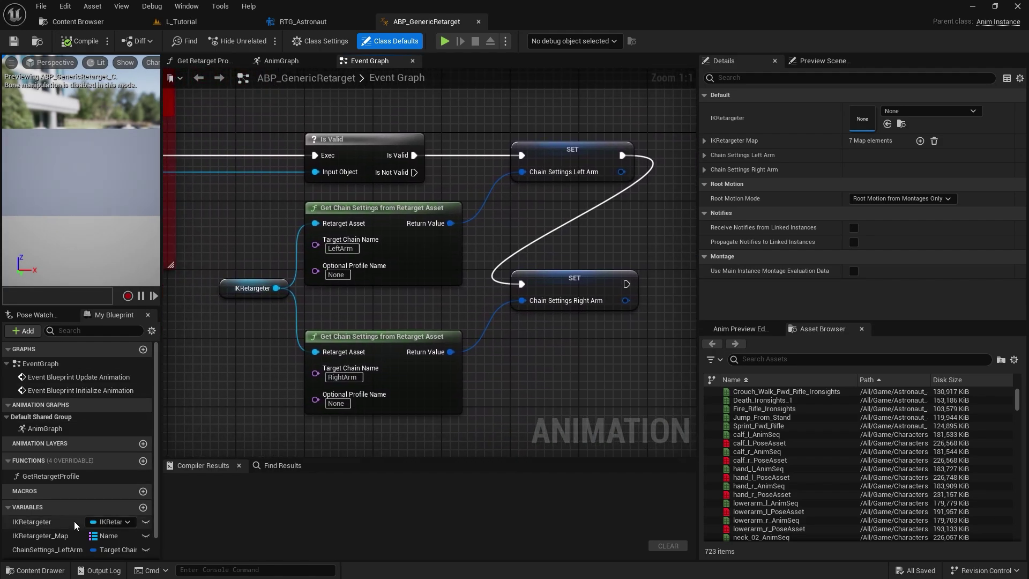
# Inspect the IKRetargeter_Map variable and its RTG_Astronaut entry in Details
pyautogui.click(66, 537)
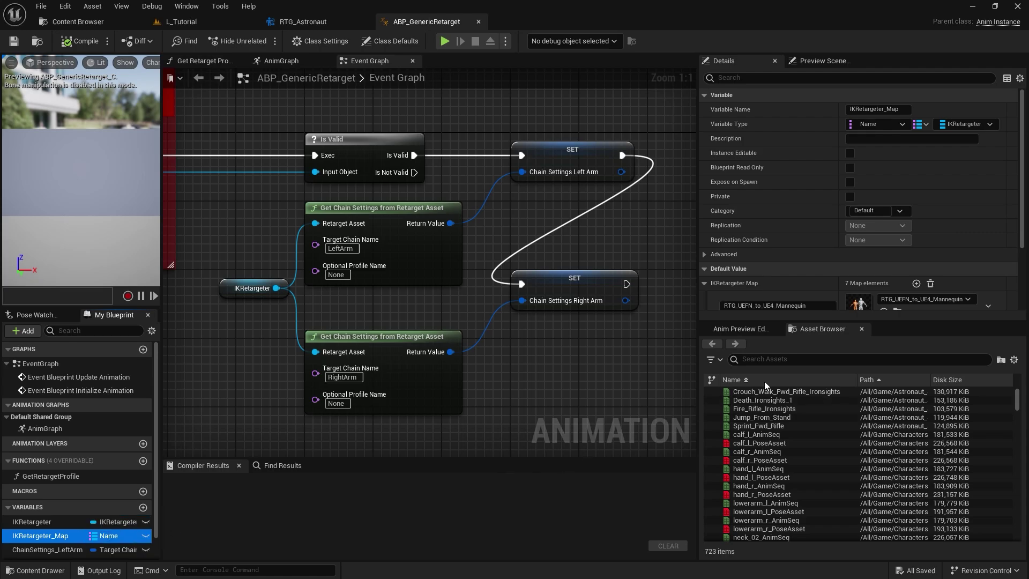
pyautogui.scroll(-2, 793, 232)
pyautogui.scroll(-2, 794, 232)
pyautogui.scroll(-2, 792, 234)
pyautogui.scroll(-1, 793, 235)
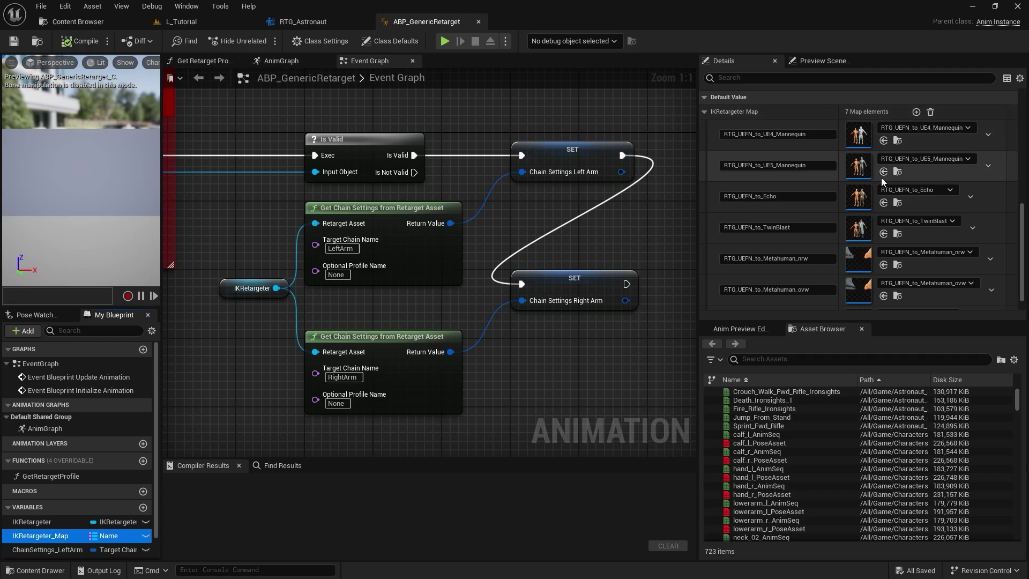
pyautogui.scroll(-2, 868, 193)
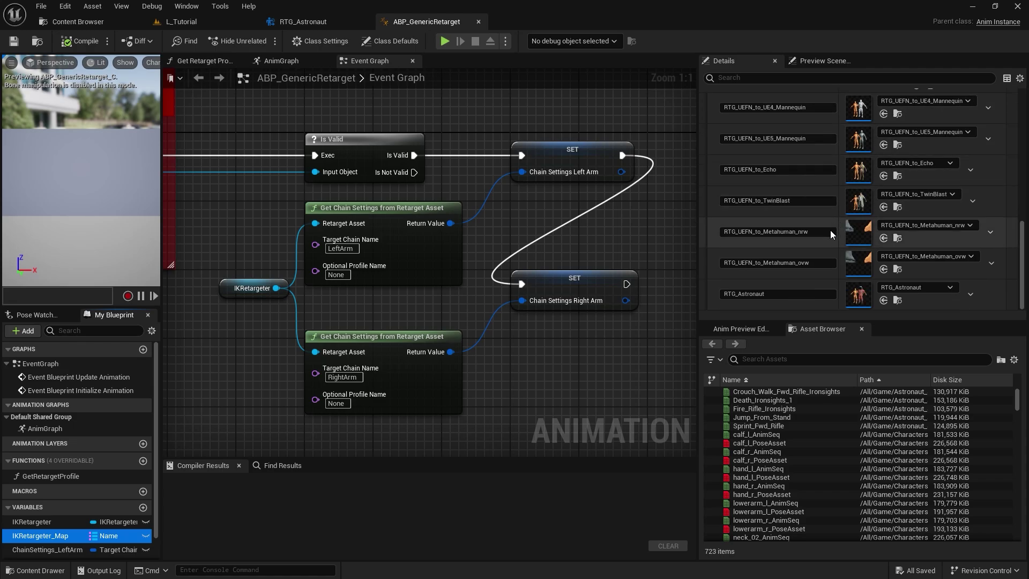
pyautogui.click(795, 293)
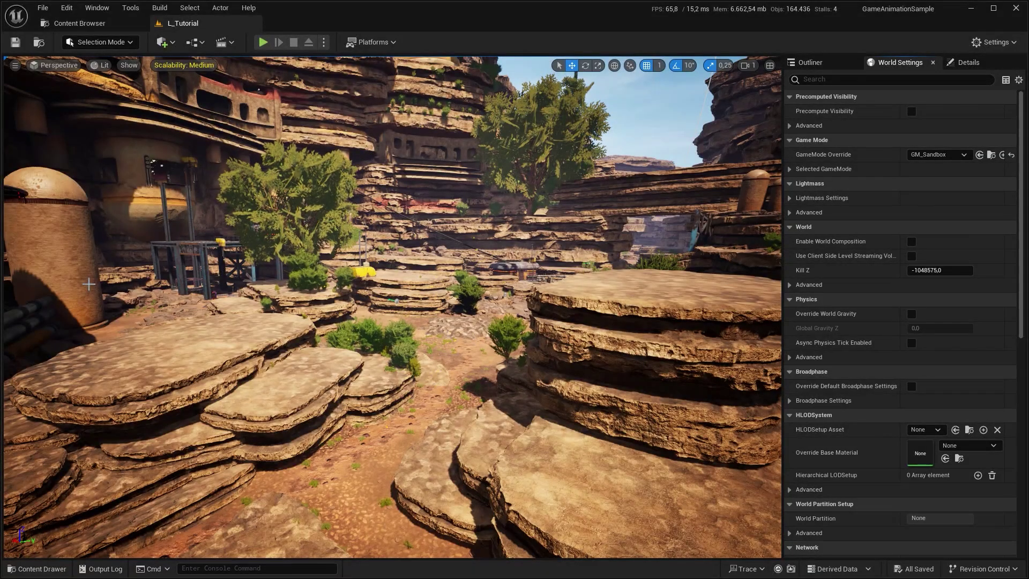
# Browse Blueprints > RetargetedCharacters, check a character blueprint's actions, and select CBP_Astronaut
pyautogui.click(86, 30)
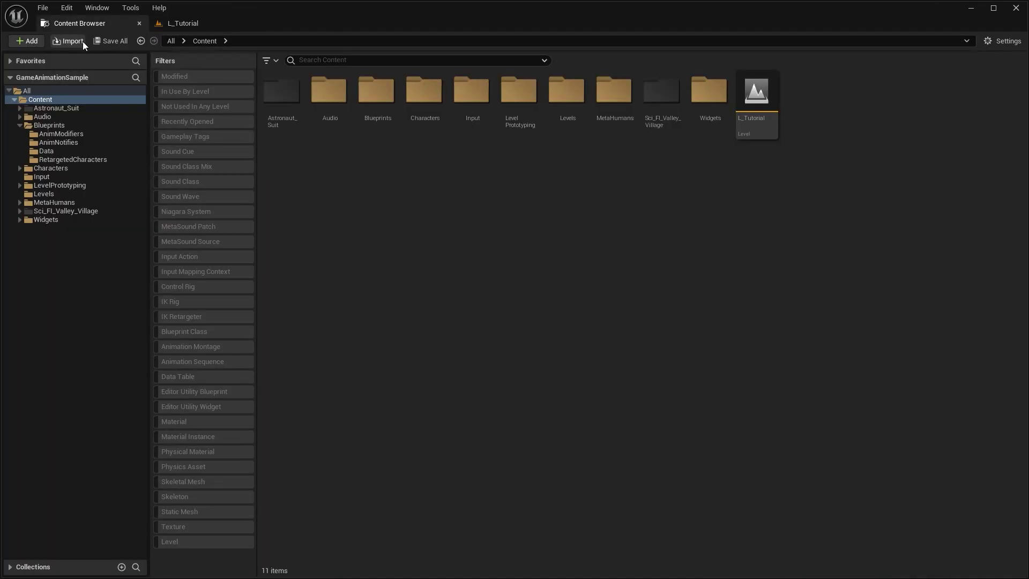
pyautogui.click(70, 126)
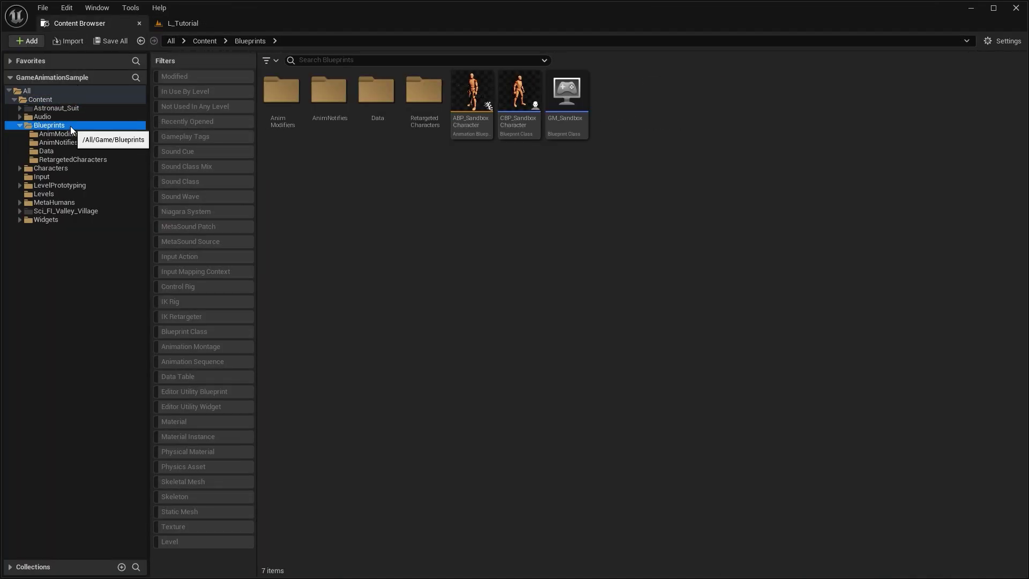
pyautogui.doubleClick(432, 129)
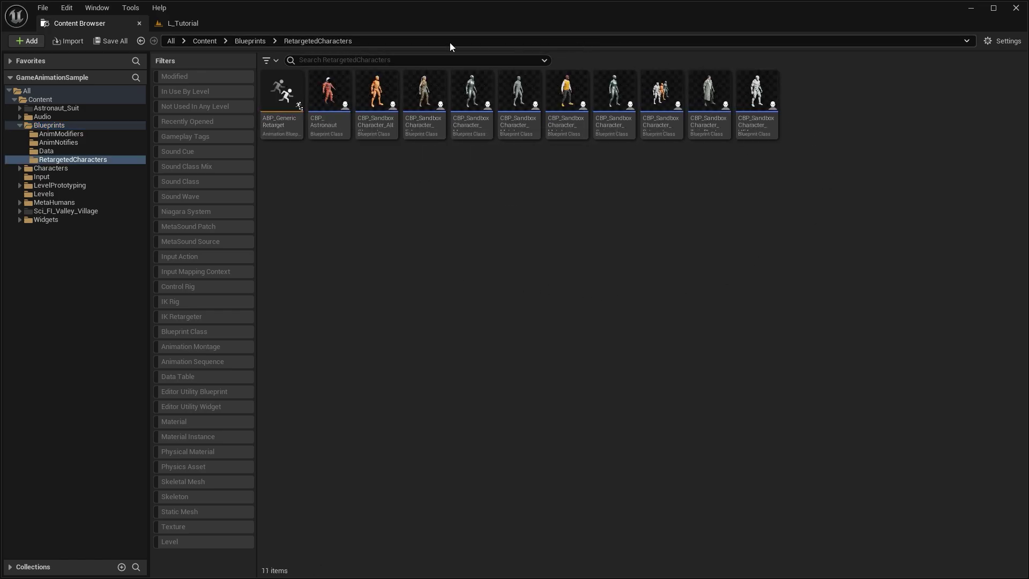
pyautogui.click(50, 125)
pyautogui.click(523, 123)
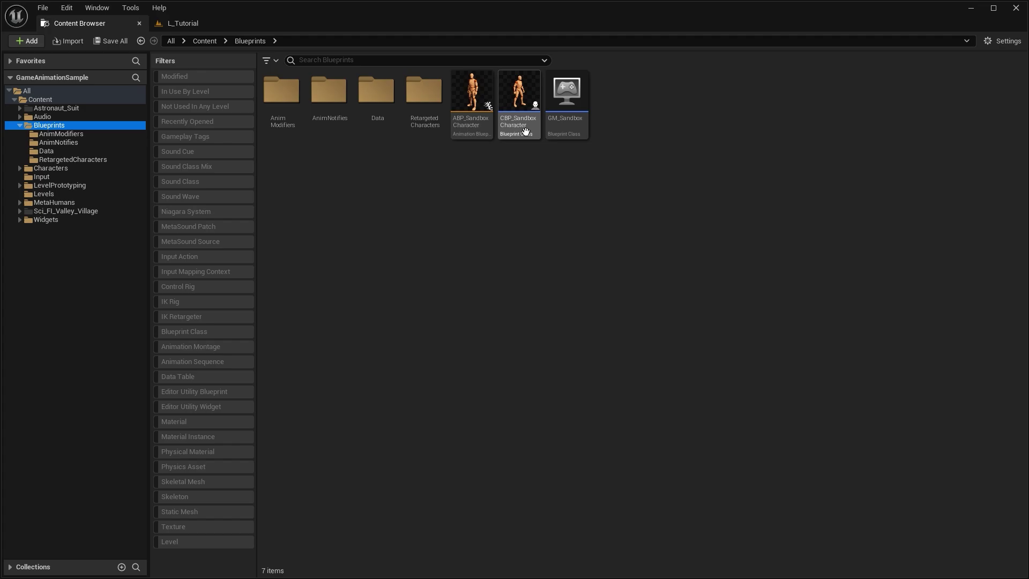
pyautogui.click(69, 159)
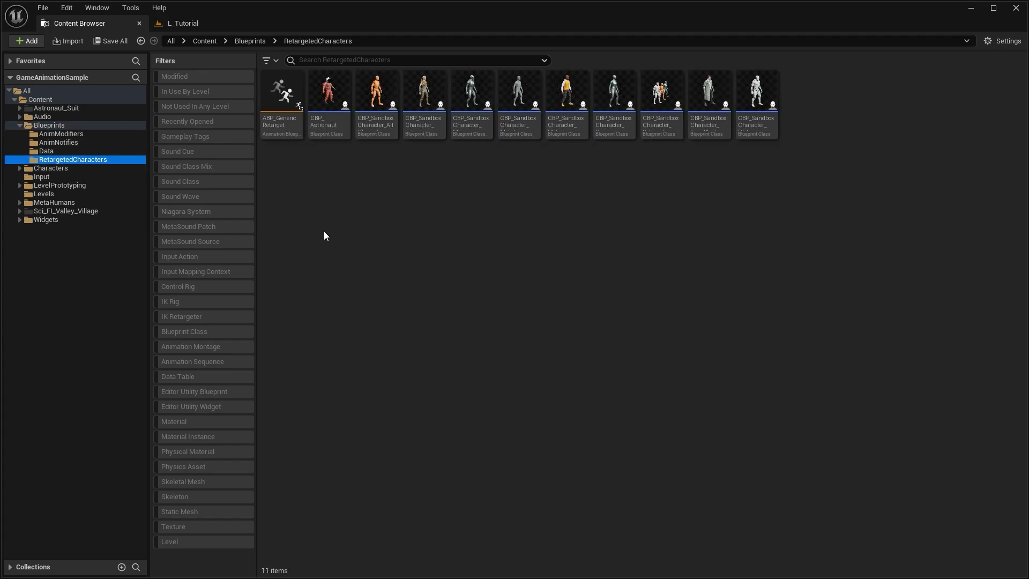
pyautogui.rightClick(757, 131)
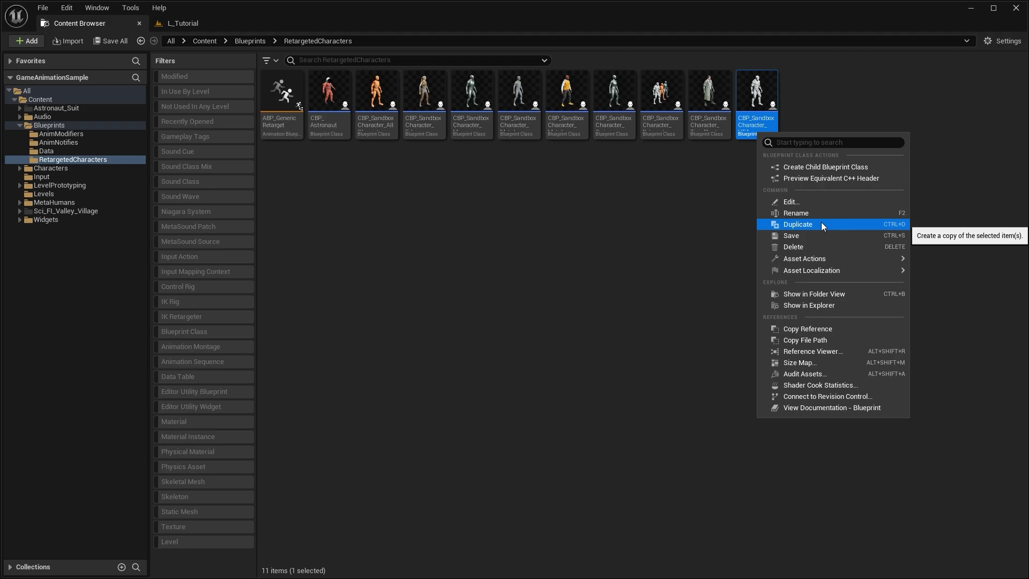
pyautogui.click(400, 192)
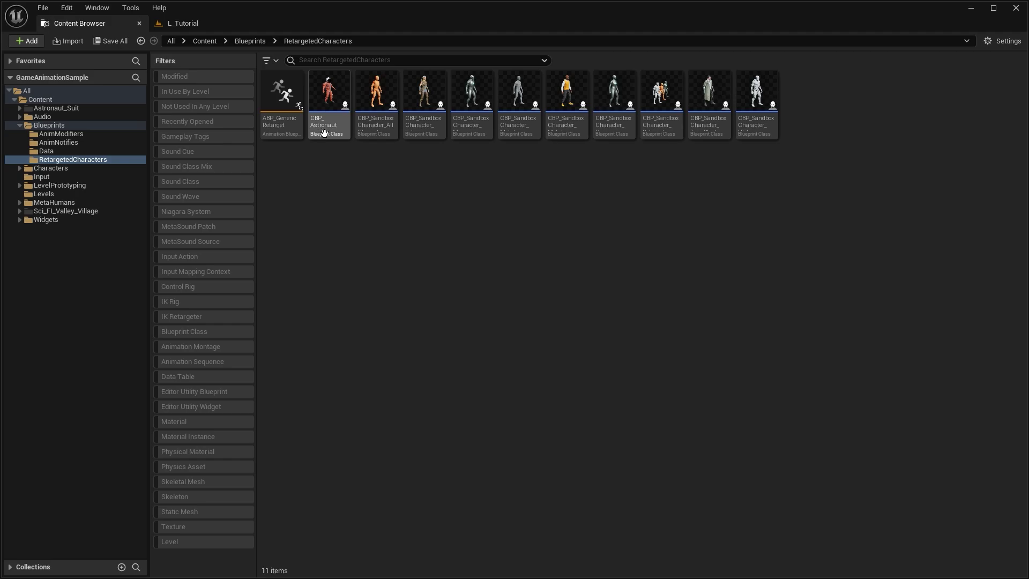
pyautogui.click(324, 133)
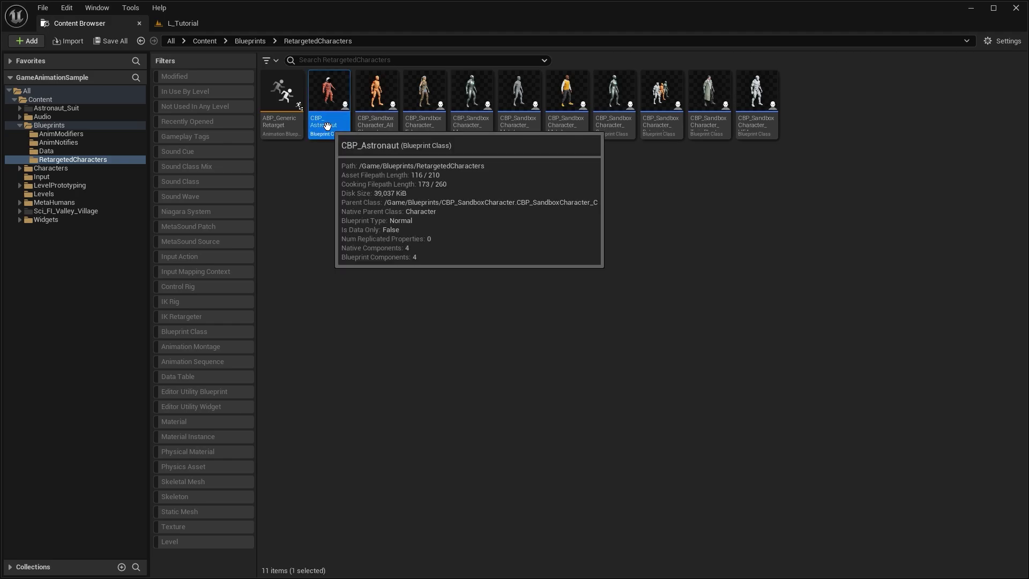
# Open CBP_Astronaut and verify Mesh Component Tags index 0 is RTG_Astronaut
pyautogui.doubleClick(324, 133)
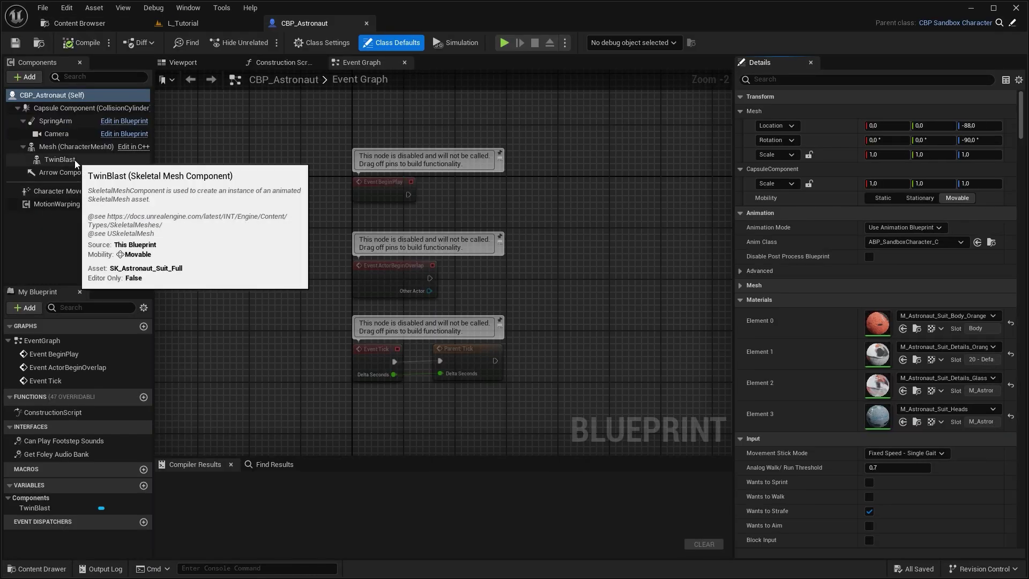
pyautogui.click(89, 161)
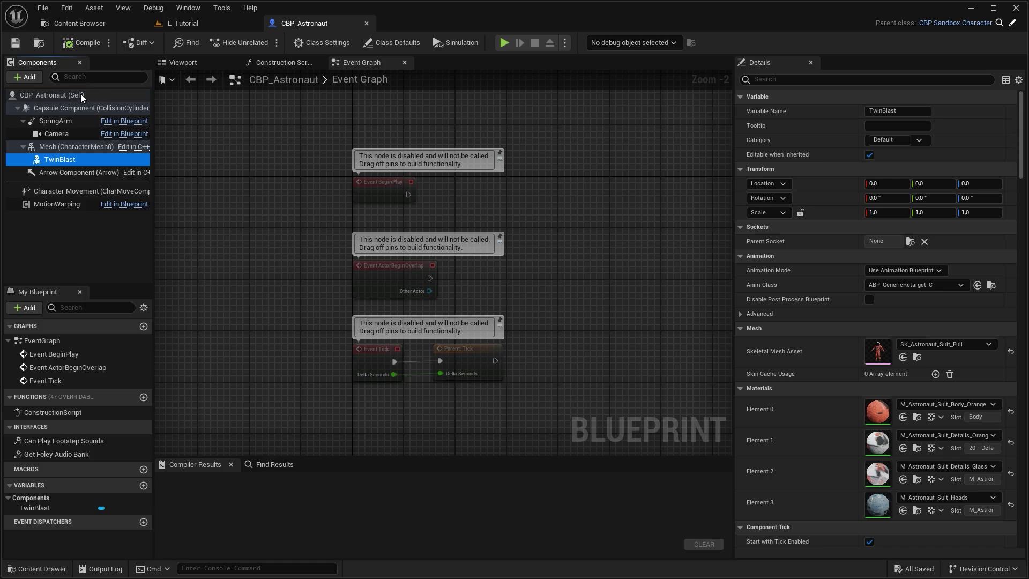
pyautogui.click(146, 97)
pyautogui.click(779, 78)
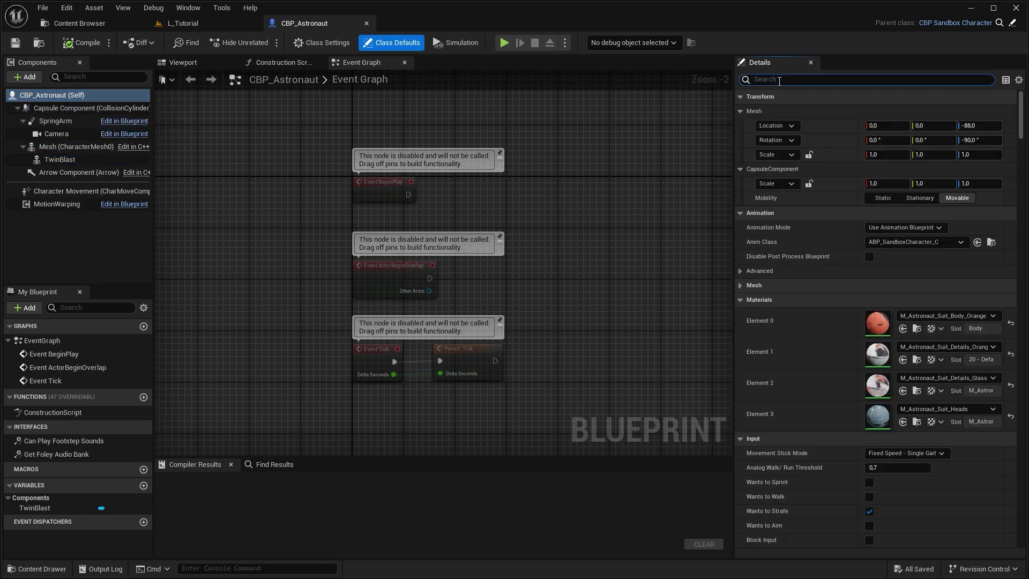
pyautogui.write('tag')
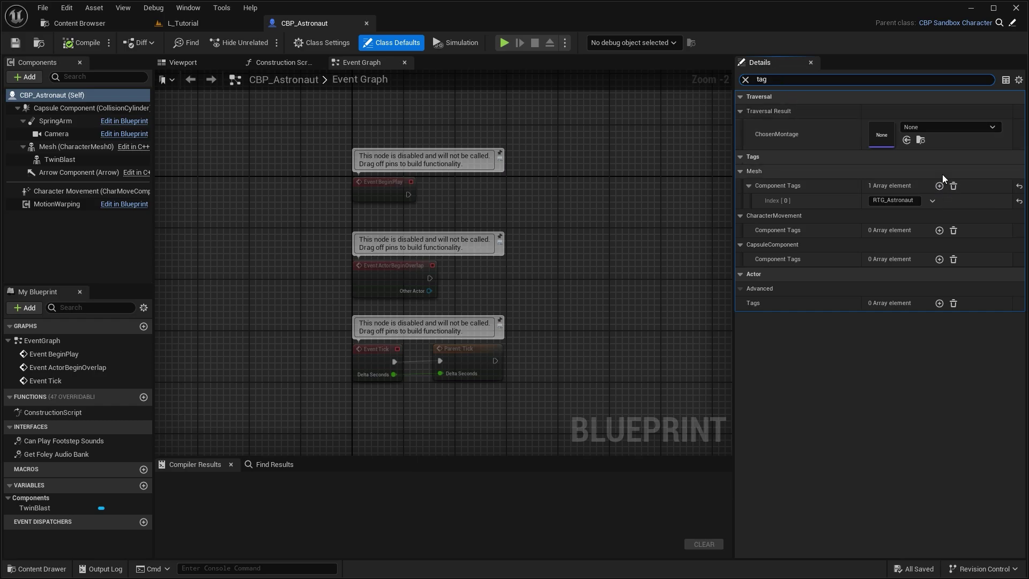
pyautogui.click(915, 202)
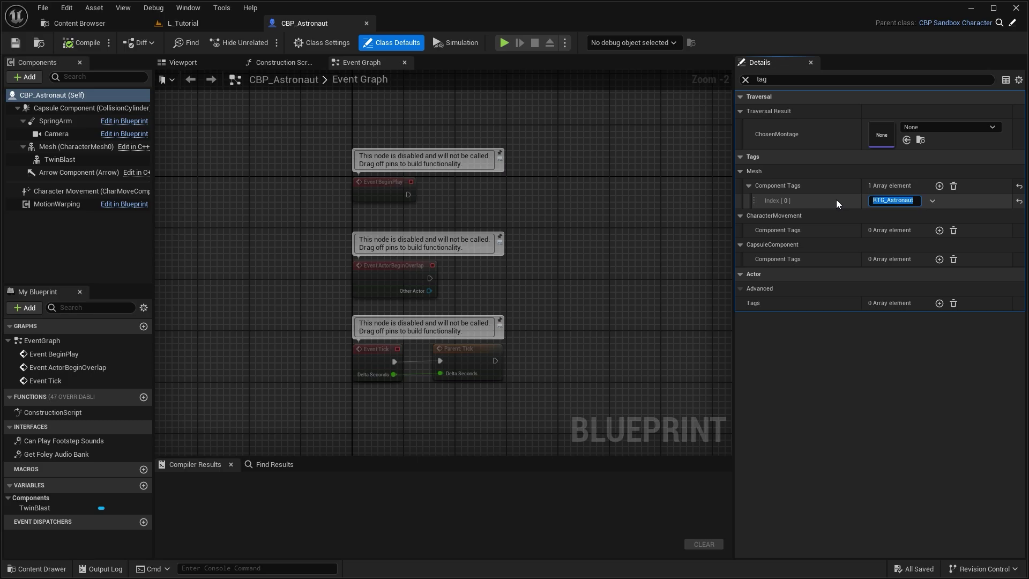
pyautogui.click(624, 252)
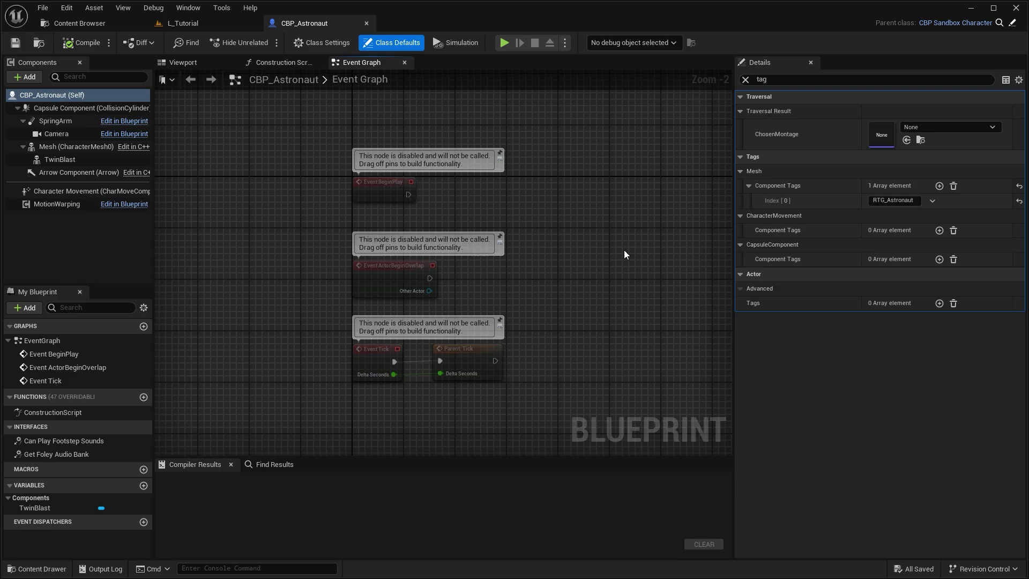
# Search the content for 'GameAnimation' and open GameAnimationWidget
pyautogui.hotkey('ctrl', 'shift', 'f')
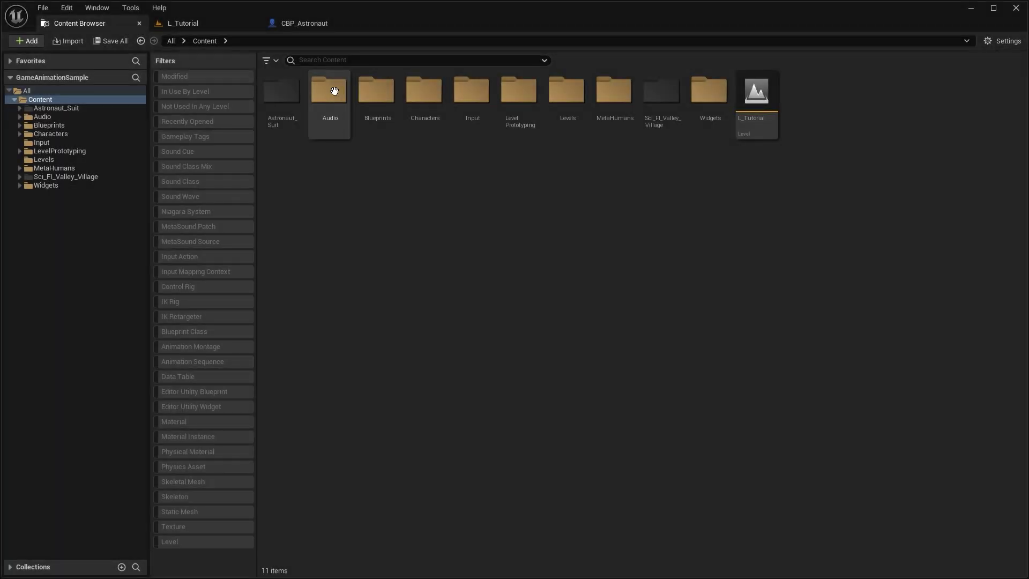
pyautogui.click(343, 59)
pyautogui.write('Ga')
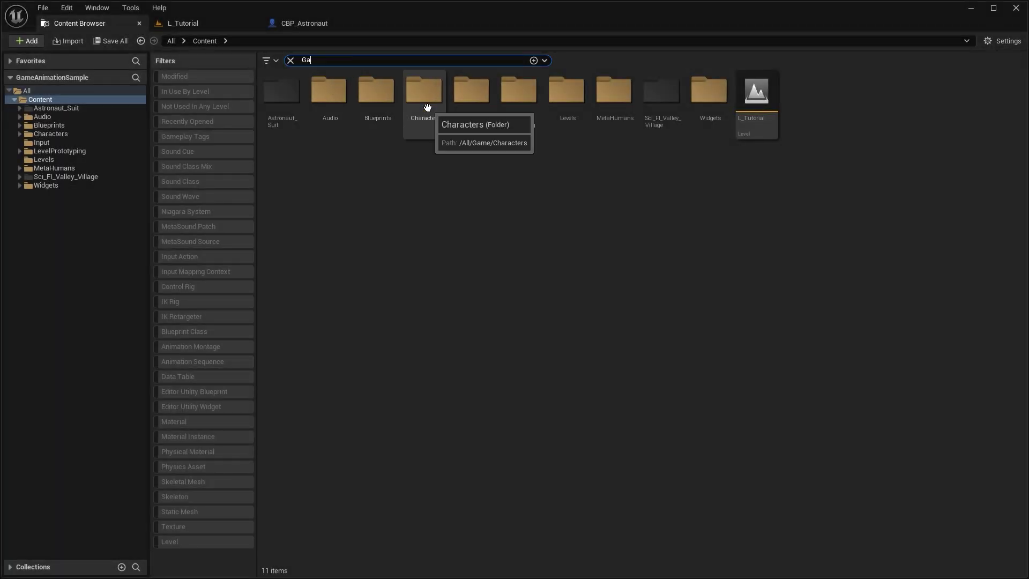
pyautogui.write('meAnimation')
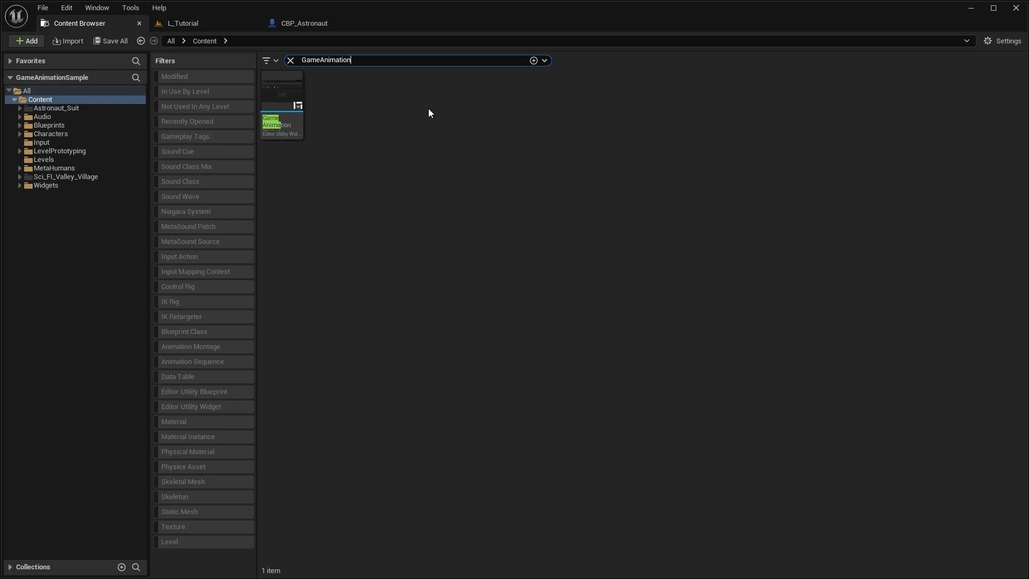
pyautogui.click(289, 111)
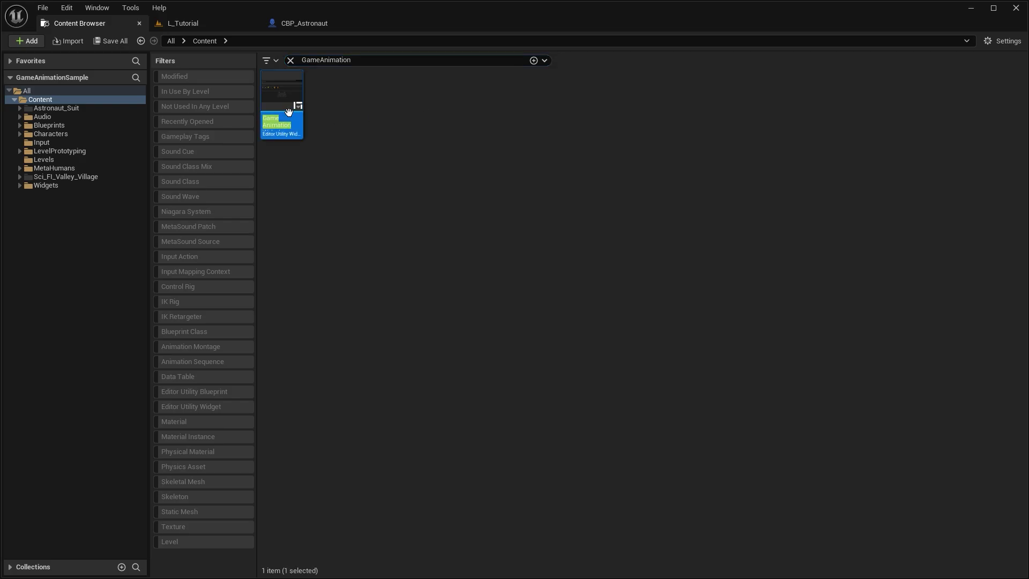
pyautogui.doubleClick(289, 112)
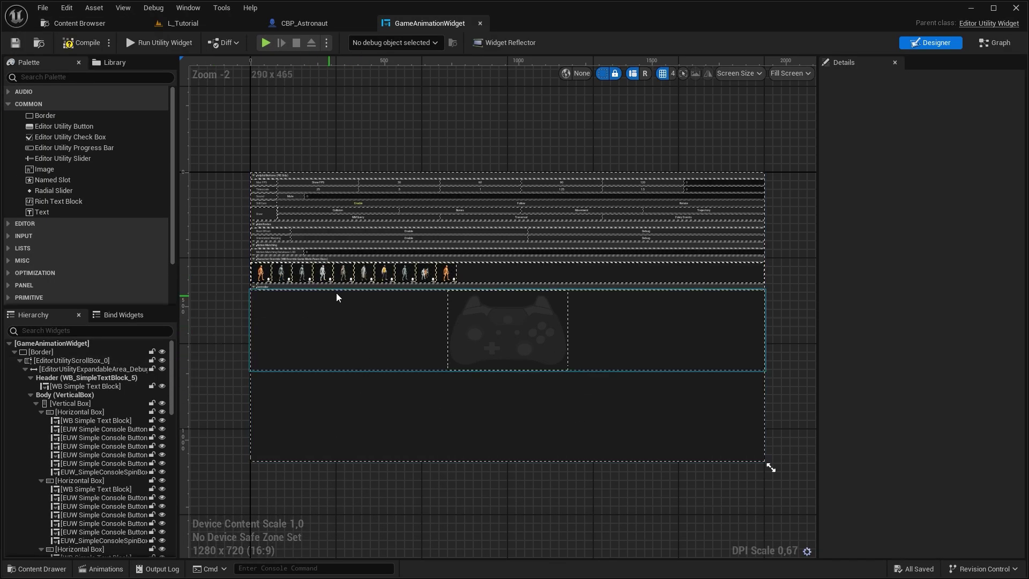
# Duplicate the last character button and assign CBP_Astronaut as its Object
pyautogui.scroll(1, 338, 268)
pyautogui.click(555, 271)
pyautogui.rightClick(556, 270)
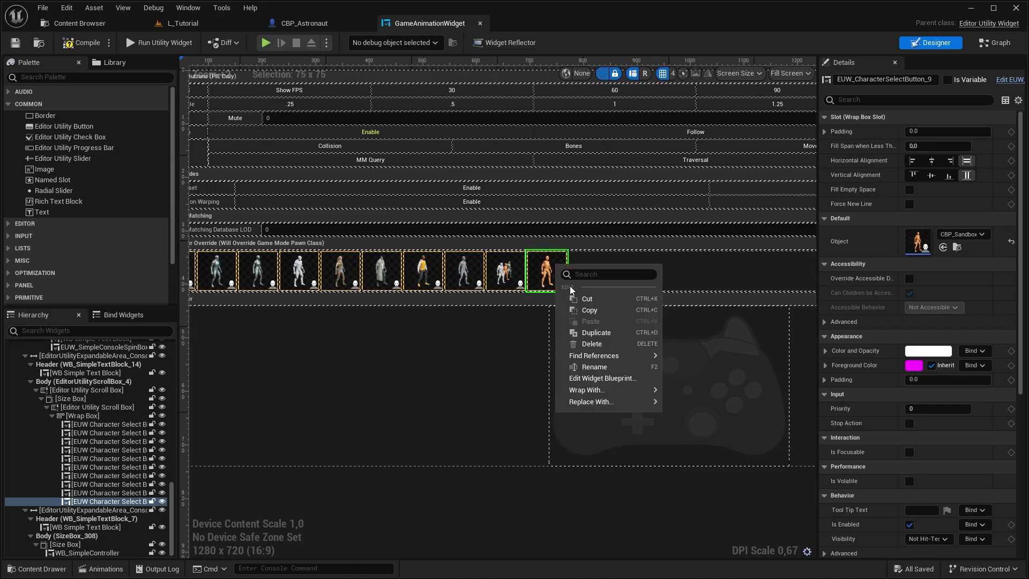
pyautogui.click(600, 332)
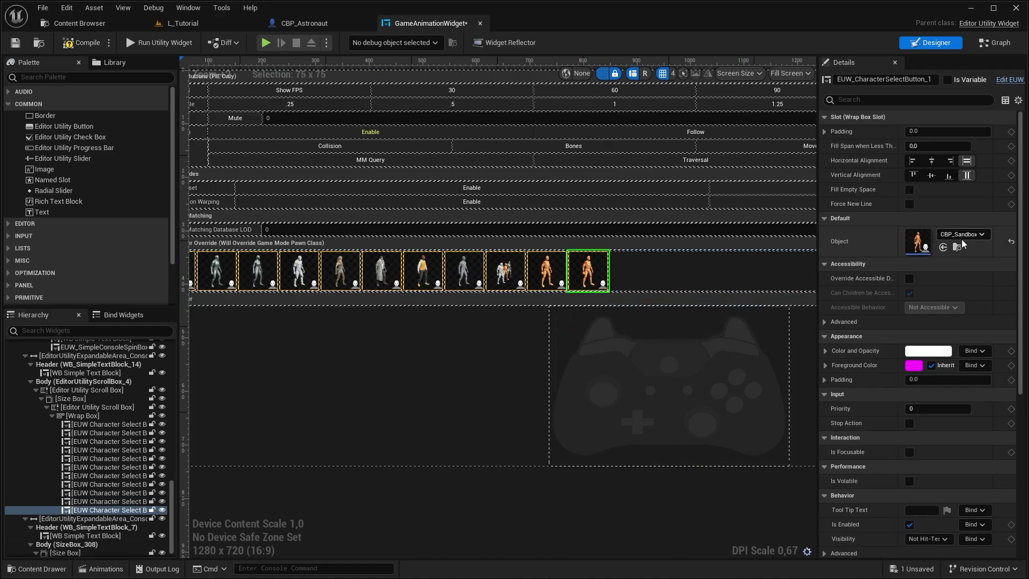
pyautogui.click(963, 234)
pyautogui.write('CBP')
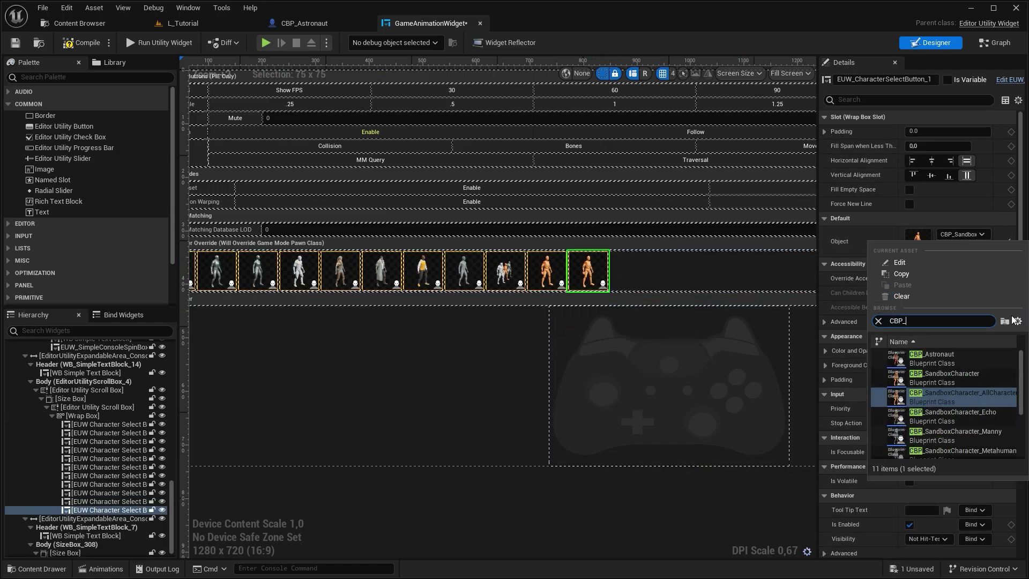
pyautogui.write('_As')
pyautogui.click(944, 365)
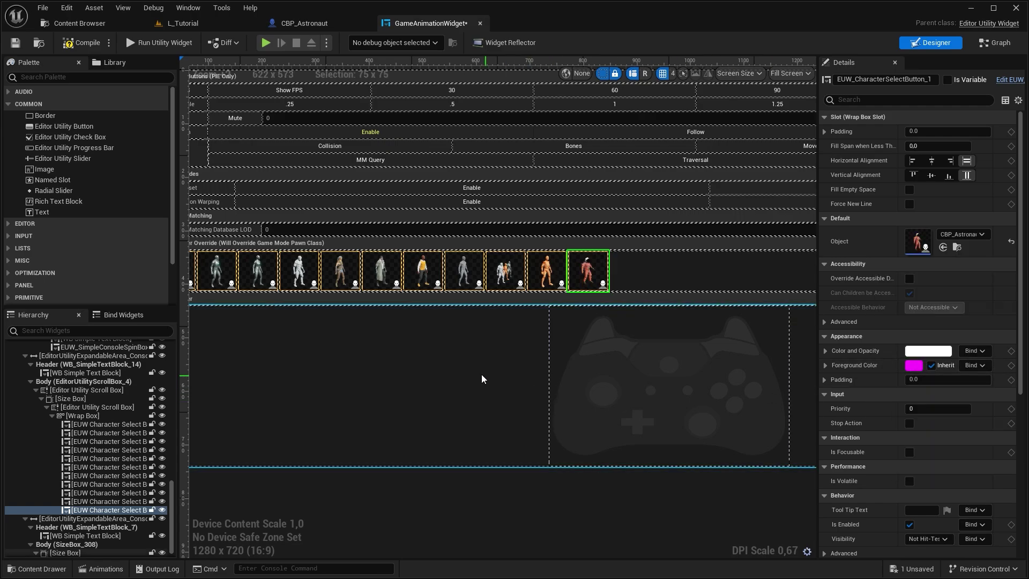
# Look over the character button row with the new astronaut button in the designer canvas
pyautogui.click(438, 363)
pyautogui.scroll(-2, 439, 358)
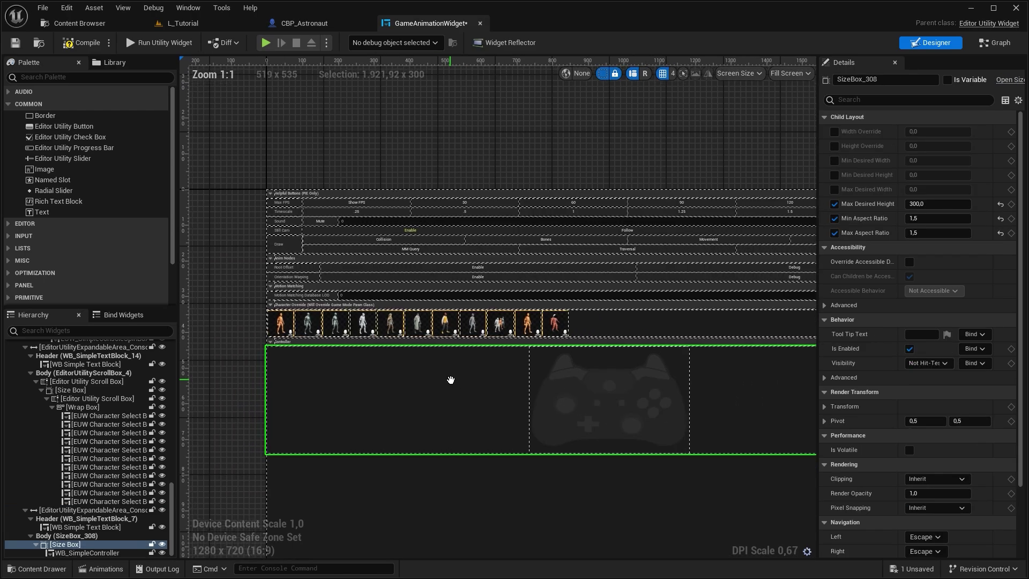
pyautogui.scroll(4, 322, 249)
pyautogui.moveTo(500, 283)
pyautogui.mouseDown(button='right')
pyautogui.moveTo(463, 255)
pyautogui.moveTo(148, 264)
pyautogui.moveTo(232, 324)
pyautogui.mouseUp(button='right')
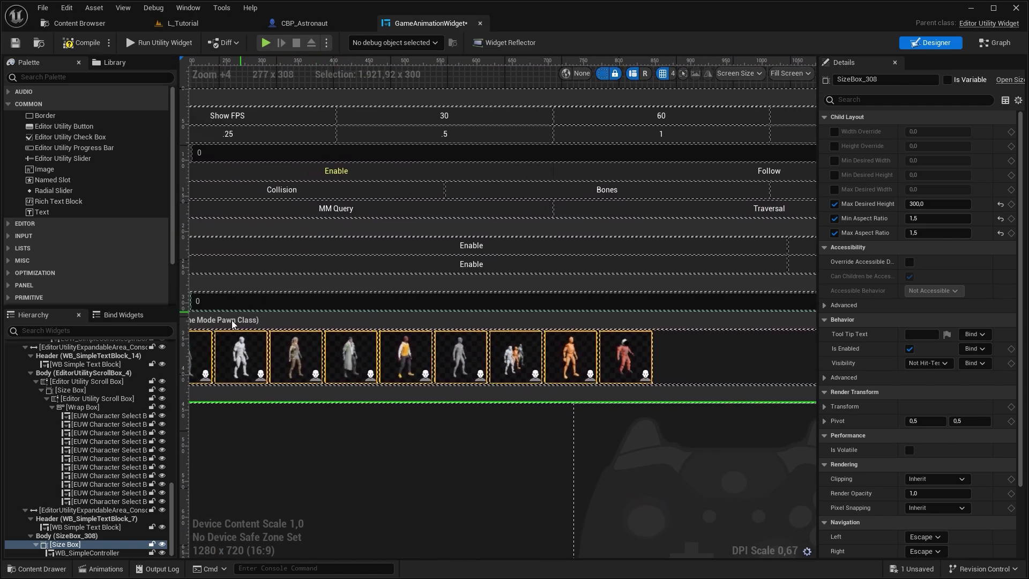
pyautogui.scroll(5, 93, 433)
pyautogui.scroll(3, 96, 450)
pyautogui.scroll(3, 96, 464)
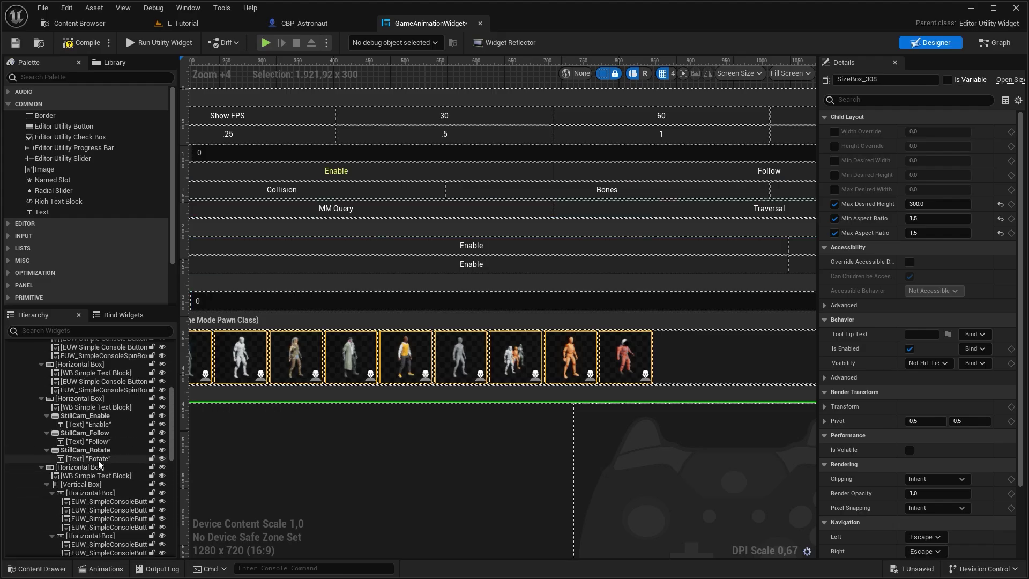
pyautogui.scroll(3, 102, 468)
pyautogui.scroll(3, 102, 468)
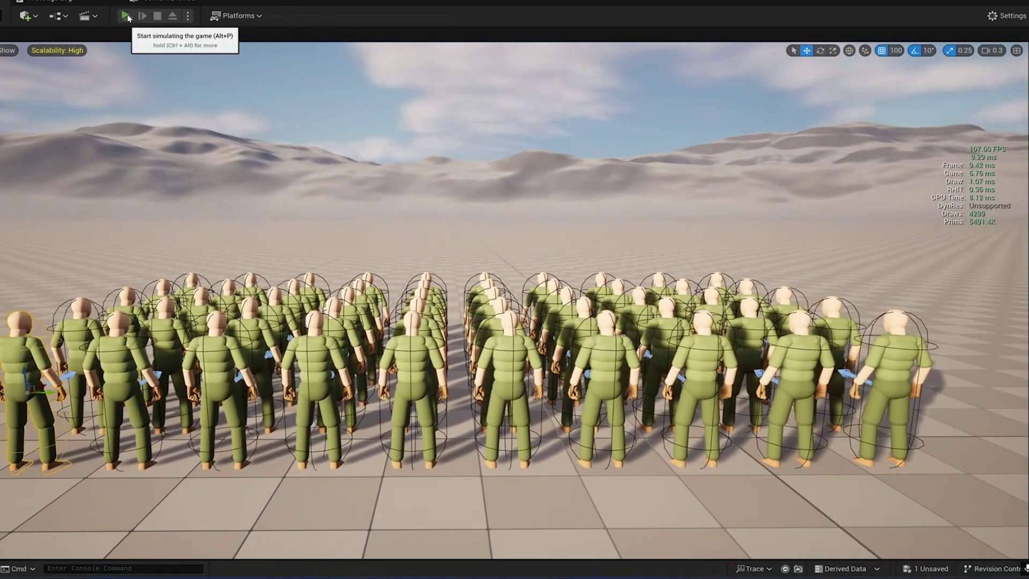
# Play the crowd demo in the editor and stop it after the crowd runs
pyautogui.hotkey('alt', 'p')
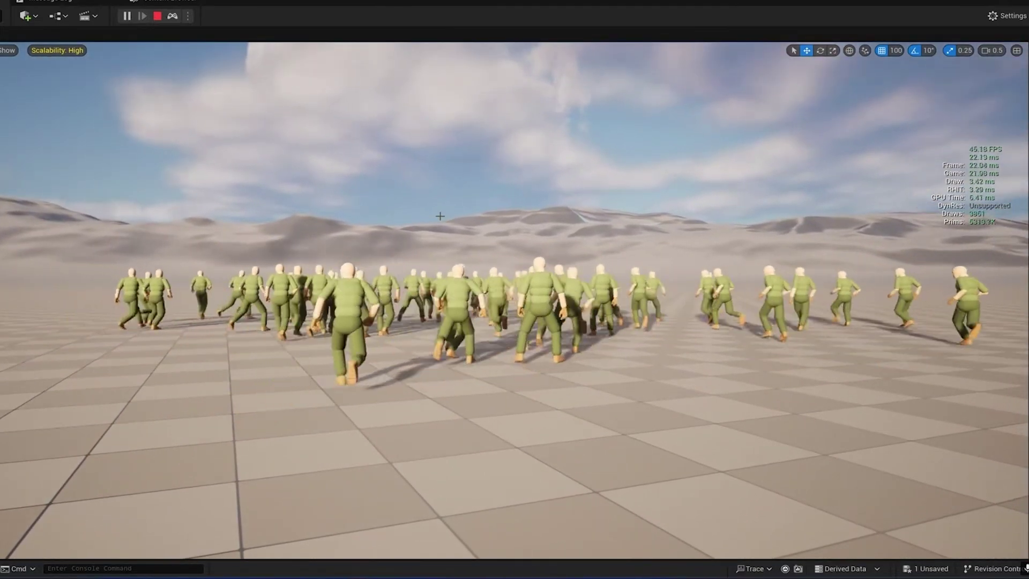
pyautogui.press('Escape')
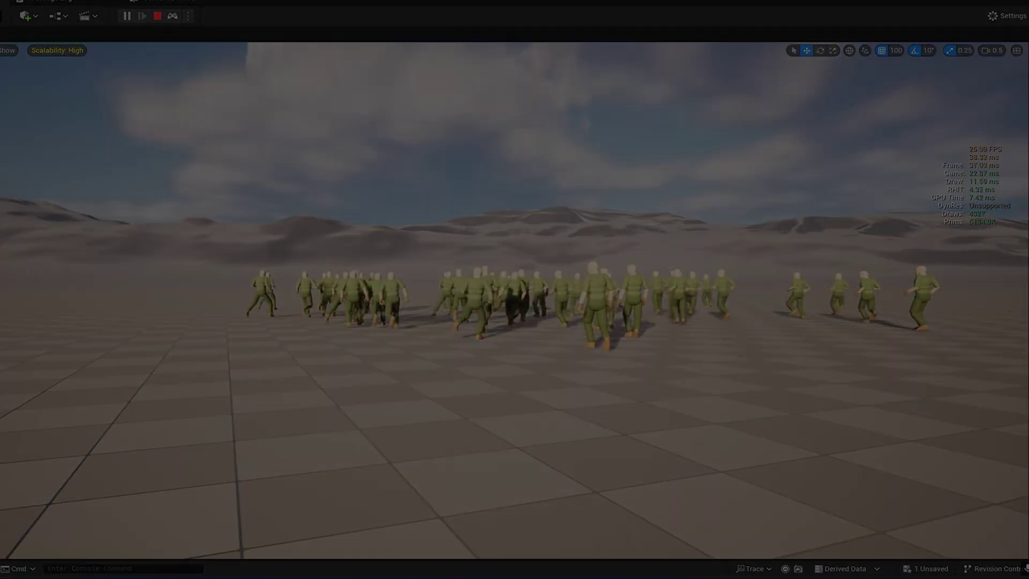
# Simulate the orange mannequin crowd and fly the camera behind it as it runs forward
pyautogui.click(124, 16)
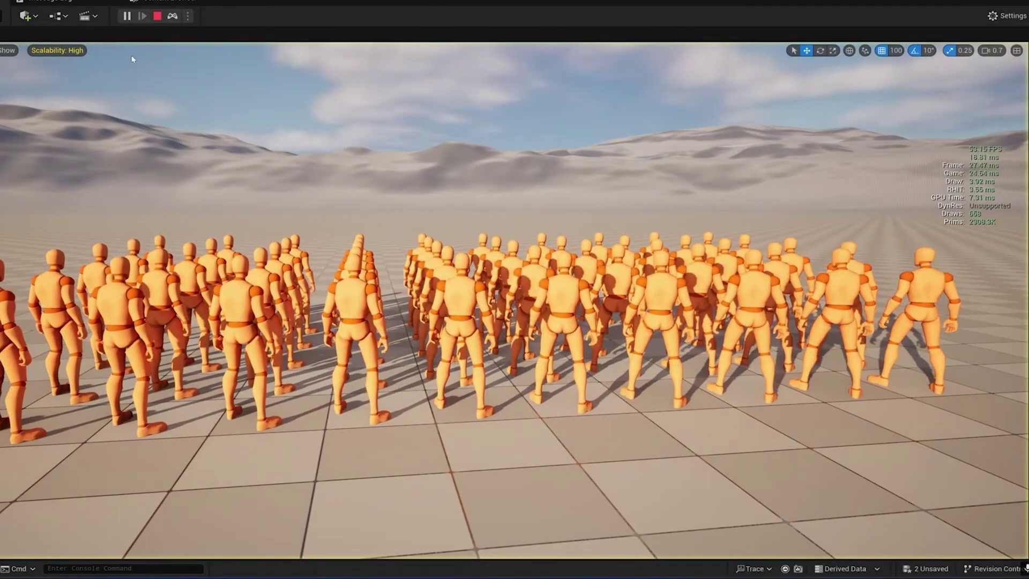
pyautogui.moveTo(453, 369); pyautogui.dragTo(375, 370, button='right')
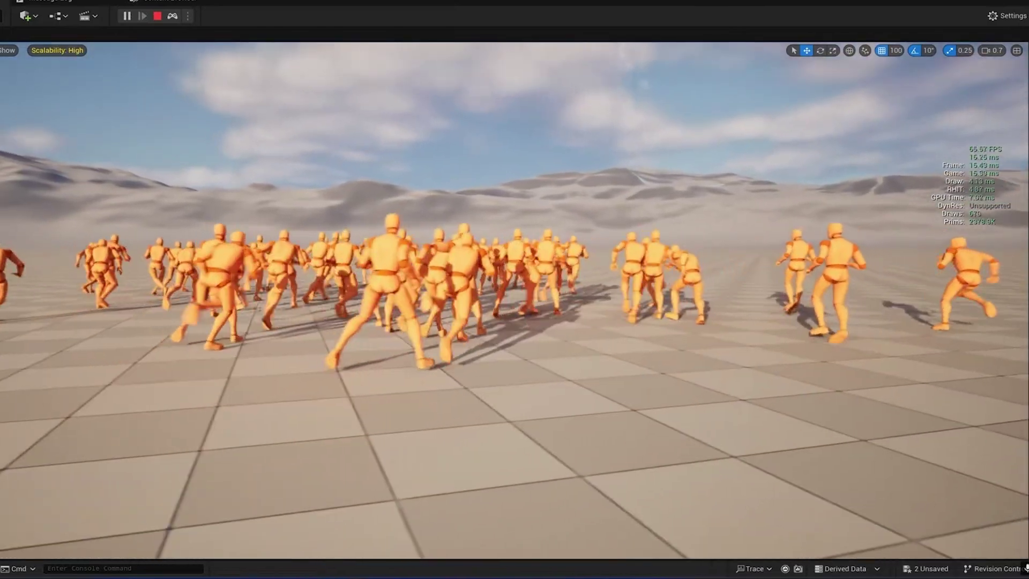
pyautogui.moveTo(375, 370); pyautogui.dragTo(375, 370, button='right')
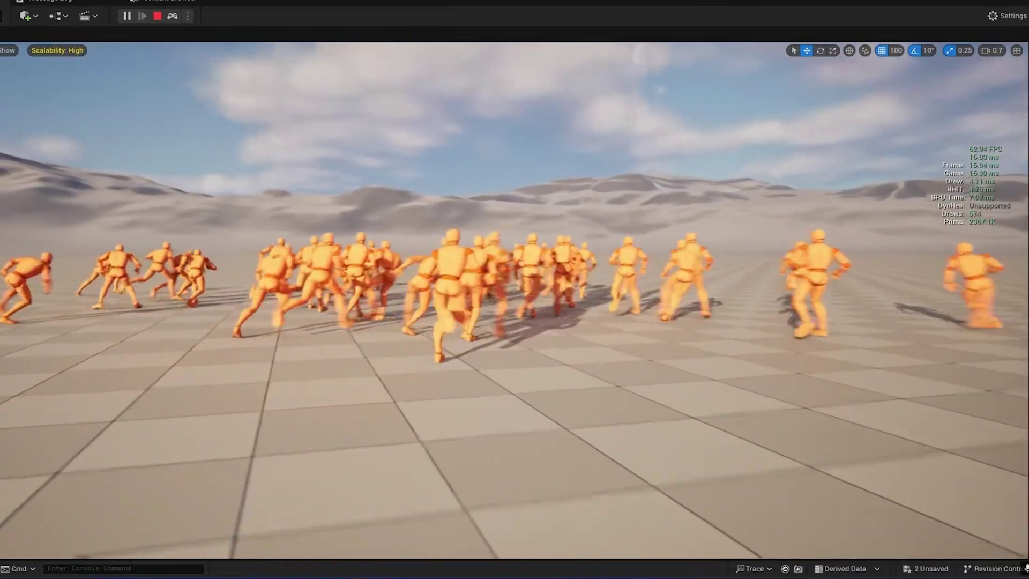